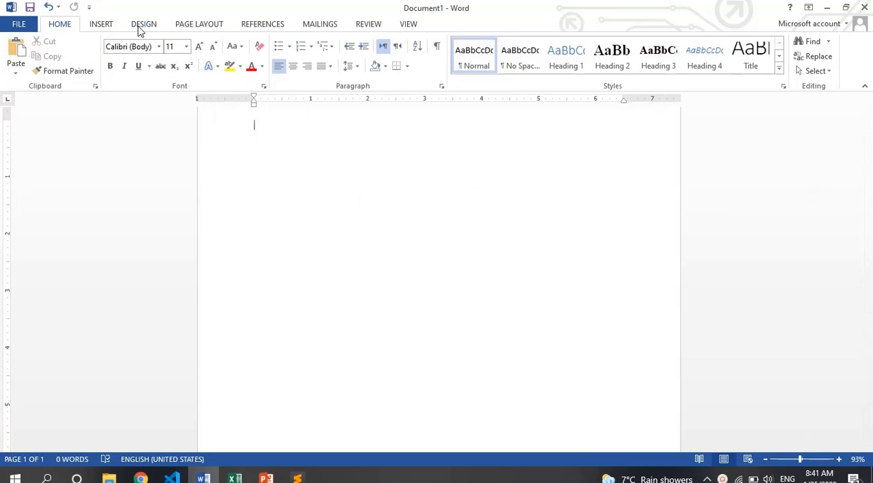
left_click(139, 26)
left_click(102, 26)
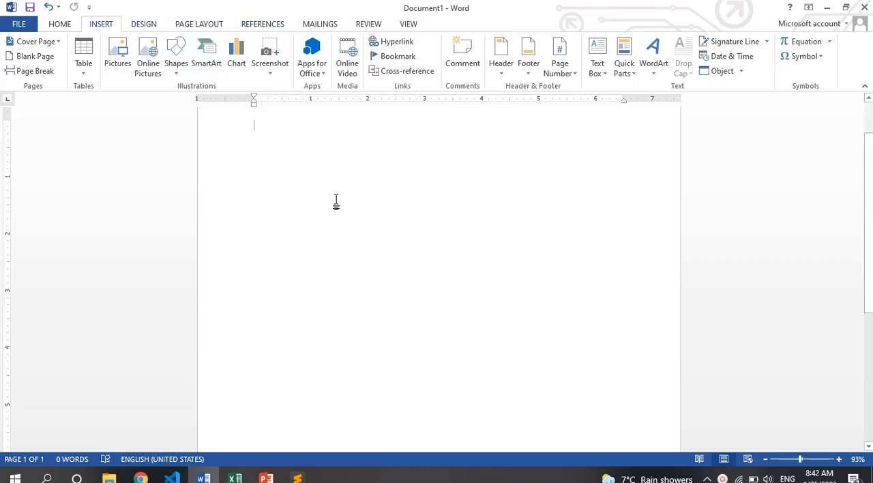
left_click(50, 30)
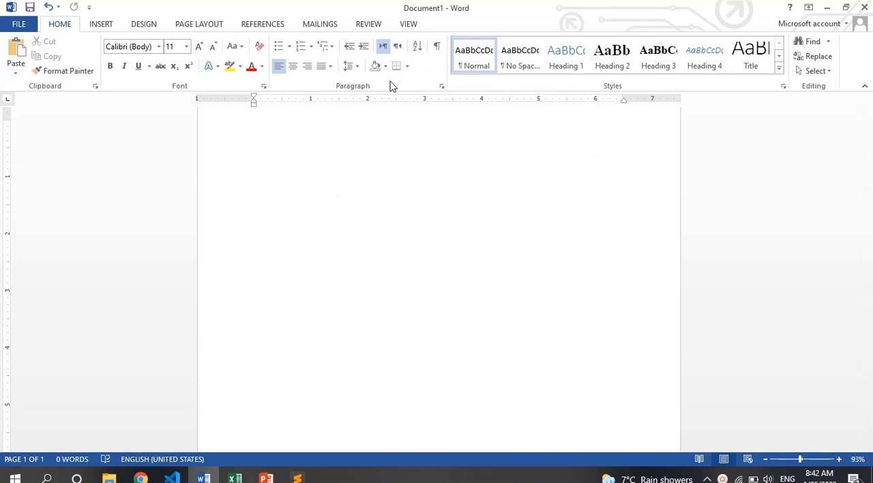
left_click(99, 26)
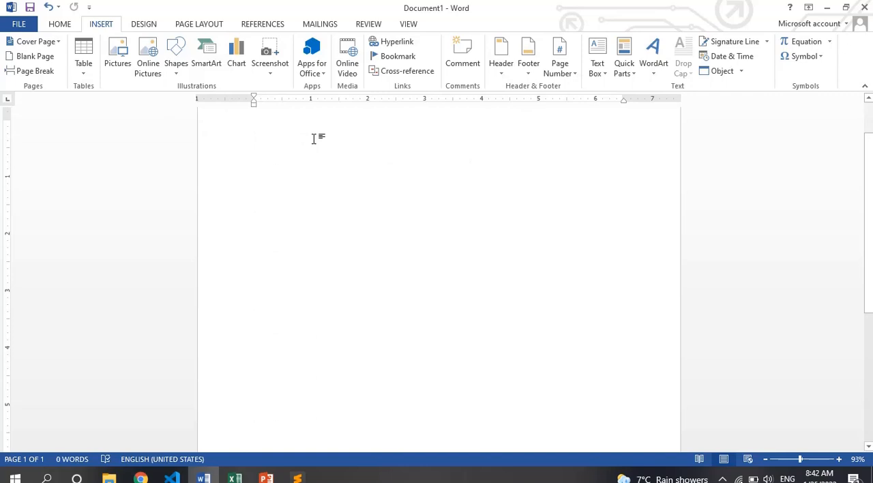
left_click(144, 26)
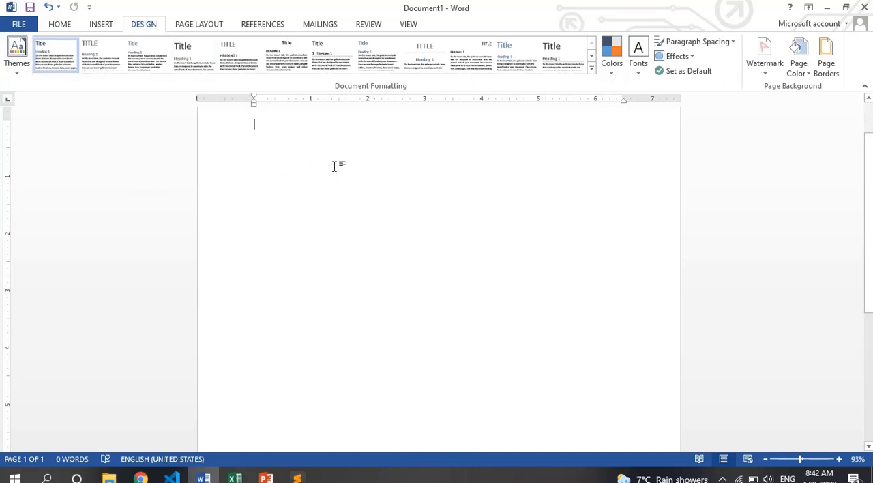
- Paste the copied article on types of long-term memory into the blank document and return to its beginning
scroll(335, 166, "up", 2)
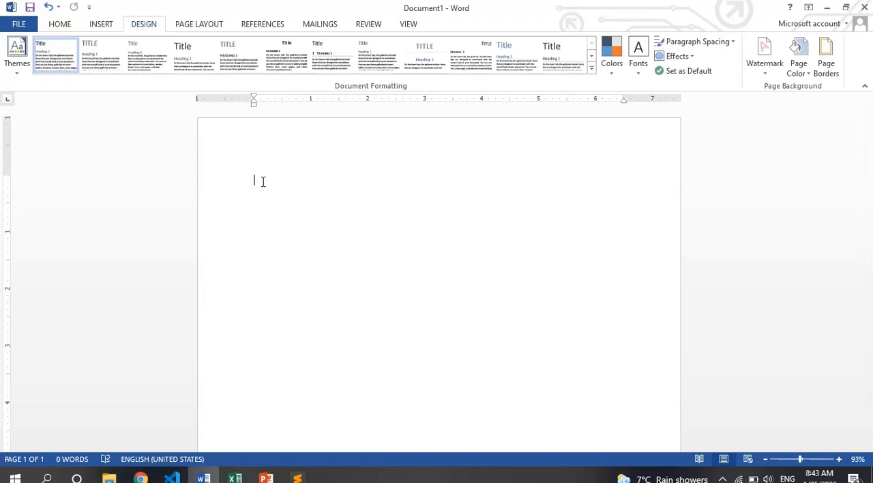
key("ctrl+v")
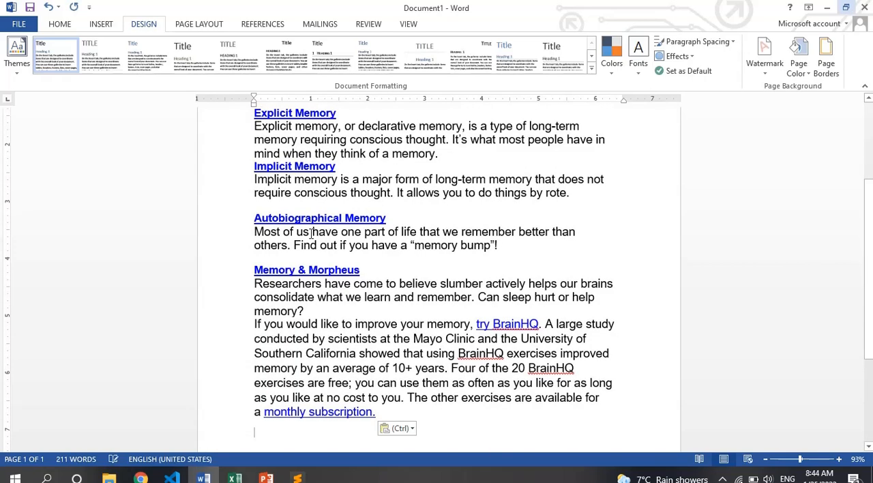
key("ctrl+Home")
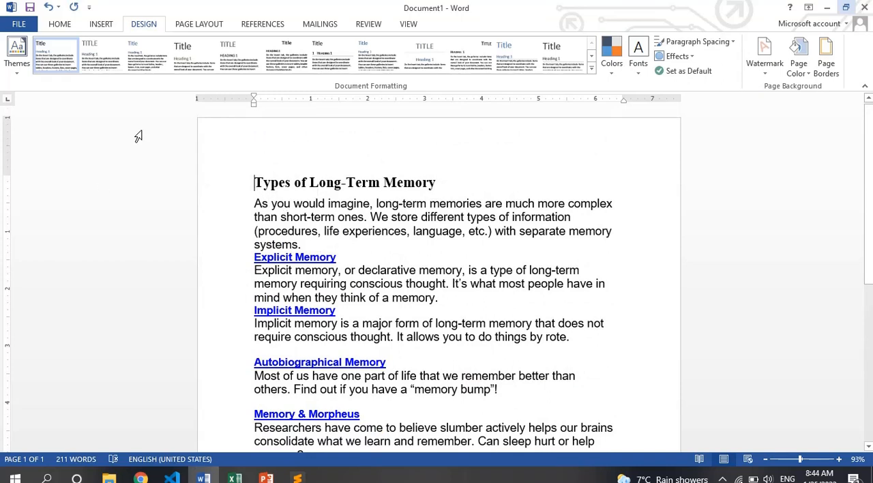
left_click(18, 63)
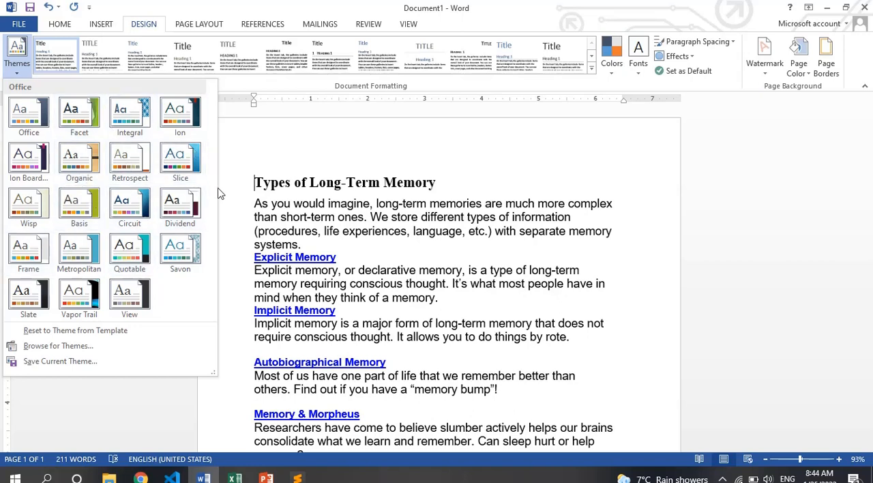
left_click(275, 203)
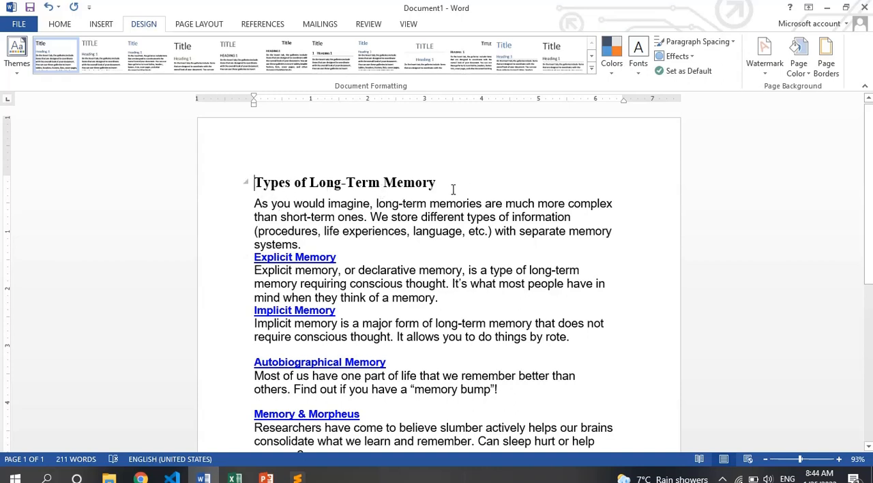
left_click(74, 27)
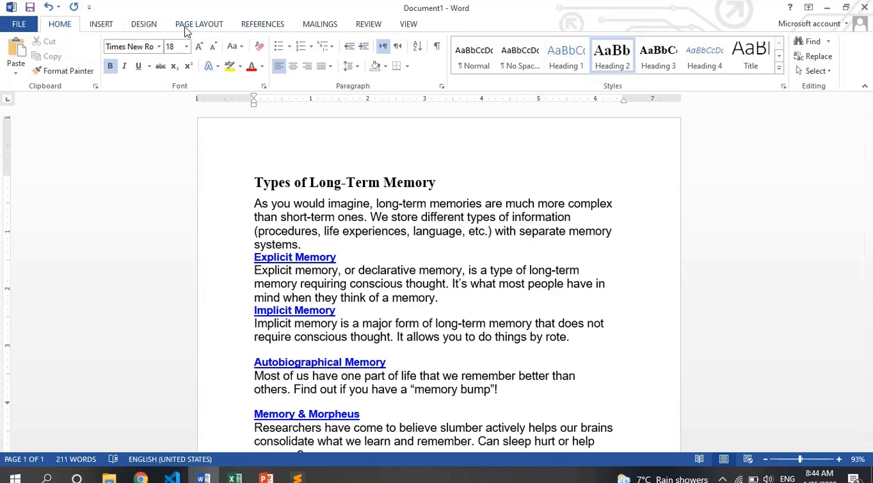
left_click(147, 25)
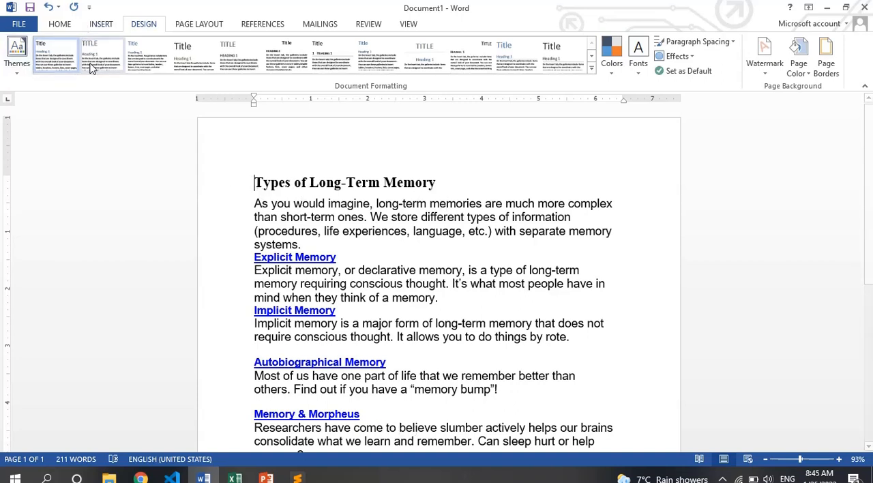
- Apply the Heading 2 style to the title line "Types of Long-Term Memory", trying Heading 1 on it as well
left_click_drag(429, 190, 238, 189)
left_click(60, 24)
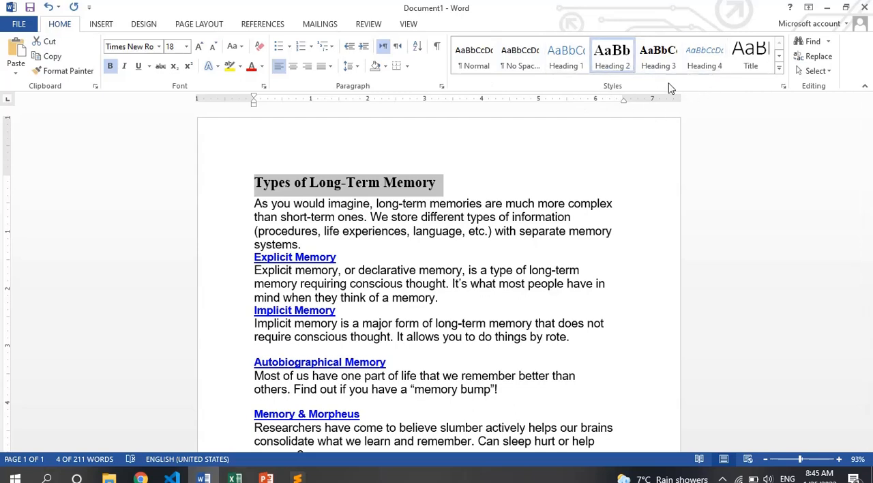
left_click(779, 70)
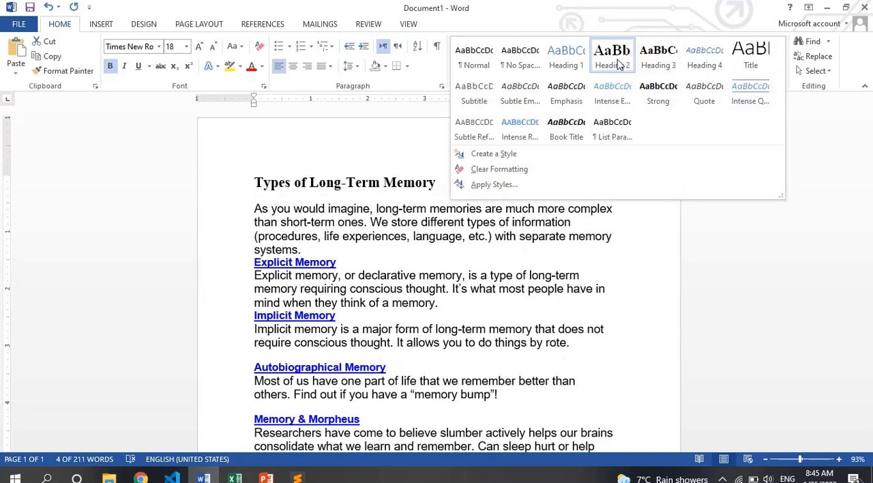
left_click(616, 61)
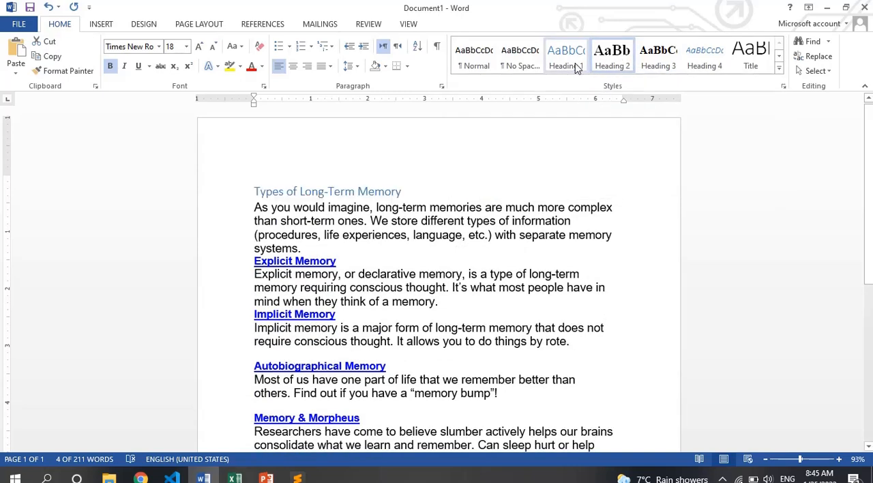
left_click(567, 63)
left_click(610, 66)
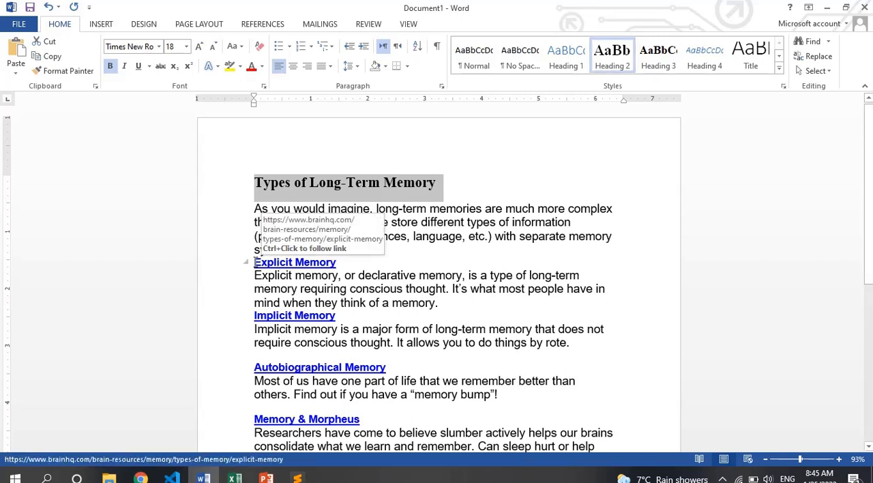
- Apply the Heading 4 style to the subheadings Explicit Memory, Implicit Memory, Autobiographical Memory and Memory & Morpheus
left_click_drag(256, 262, 341, 264)
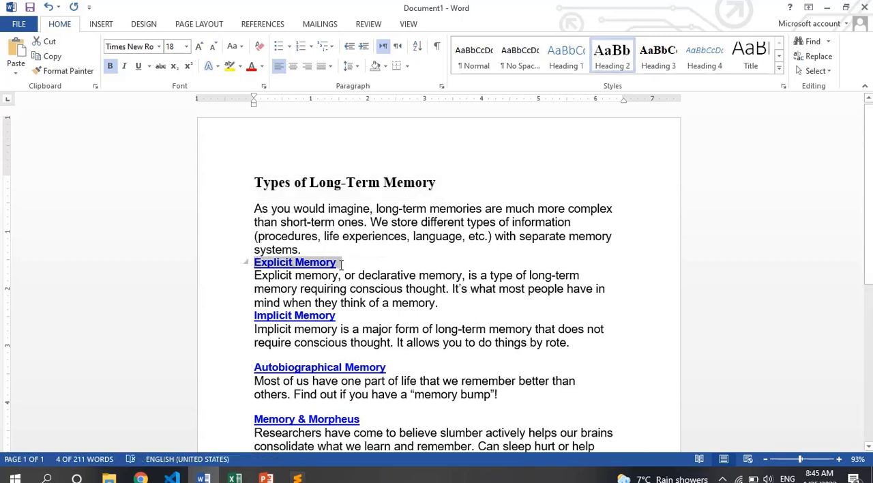
left_click(696, 62)
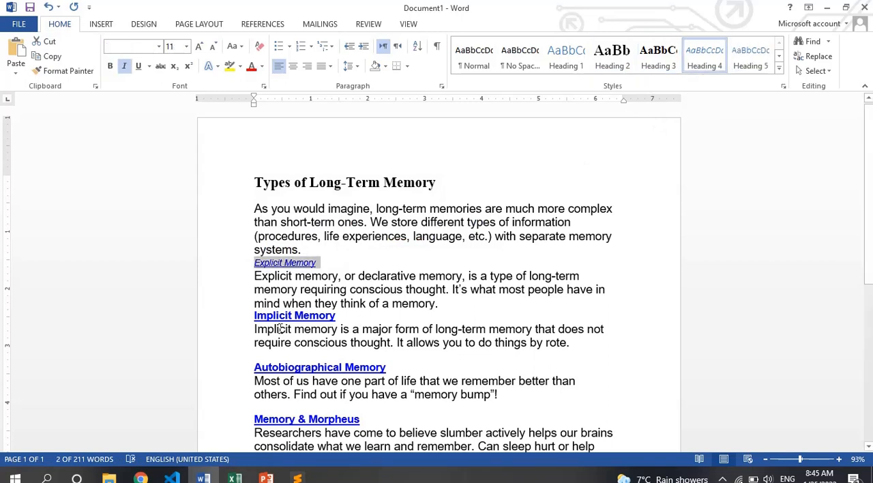
left_click_drag(254, 317, 343, 318)
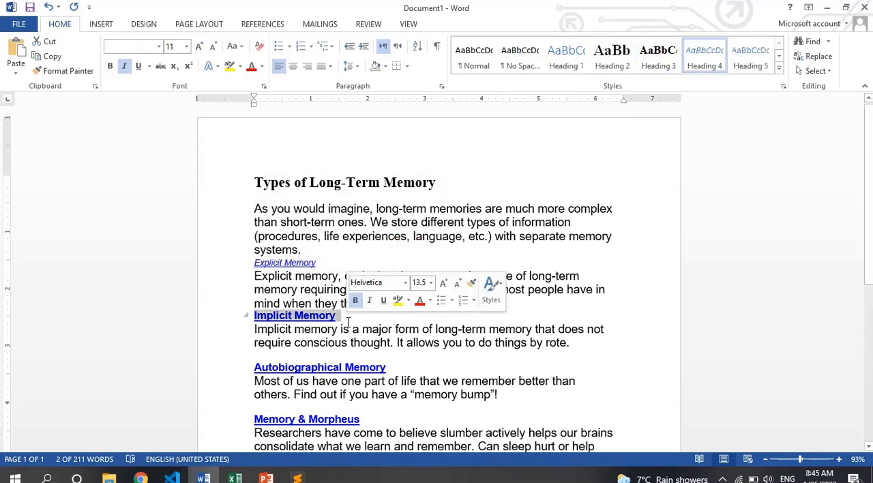
left_click(698, 72)
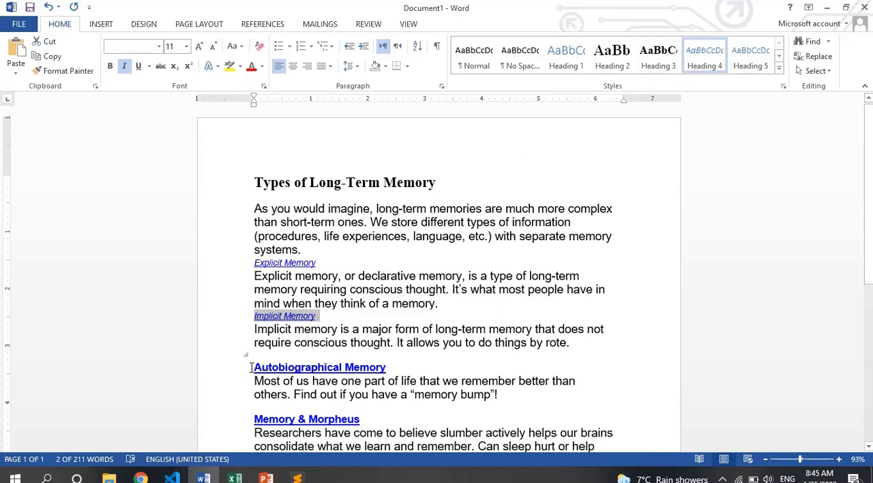
left_click_drag(254, 367, 392, 367)
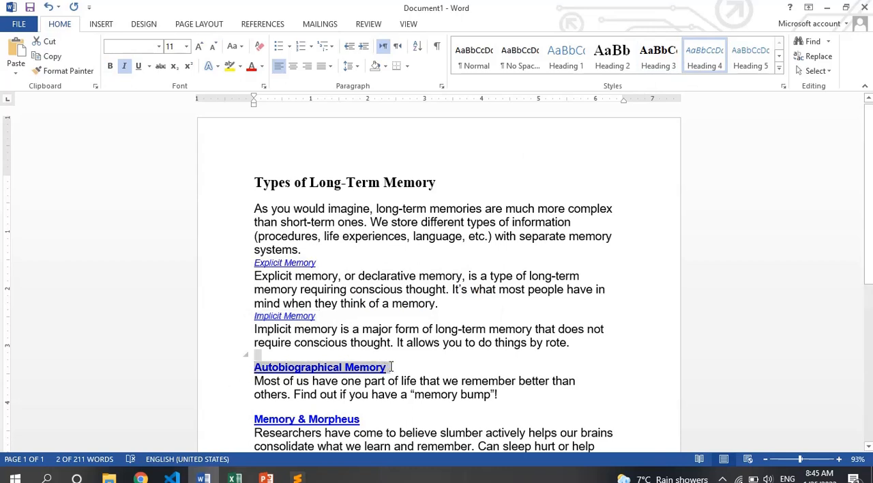
left_click(715, 64)
left_click_drag(252, 422, 366, 418)
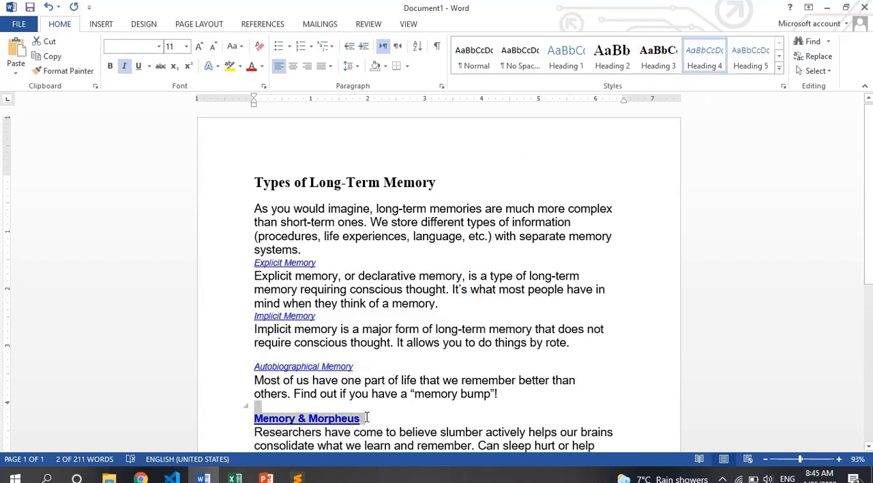
left_click(713, 56)
- Try the Intense Reference style on the paragraphs under "Memory & Morpheus", undo it, and apply Subtle Reference instead
scroll(870, 256, "down", 5)
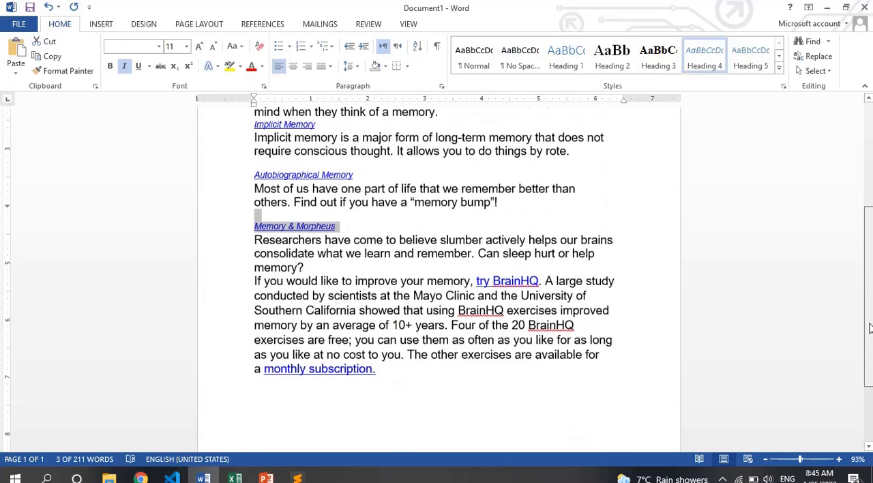
left_click(402, 377)
scroll(402, 377, "up", 4)
scroll(402, 377, "down", 6)
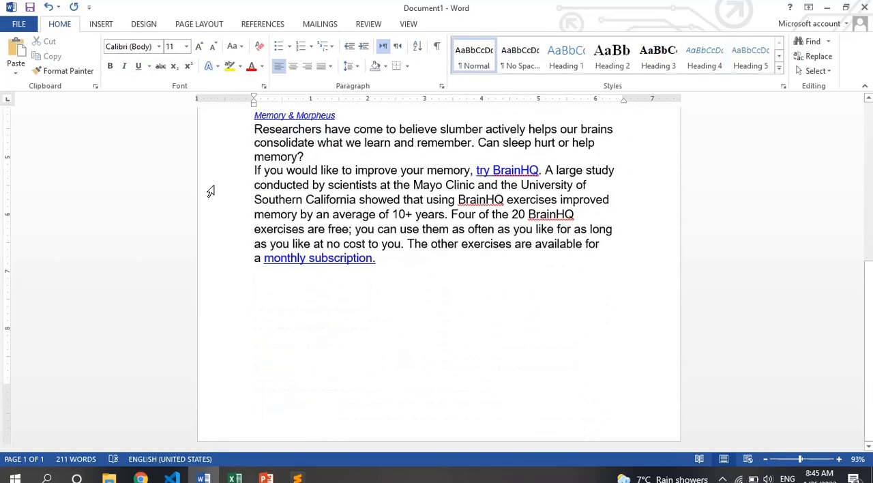
left_click_drag(252, 128, 389, 258)
scroll(863, 273, "up", 5)
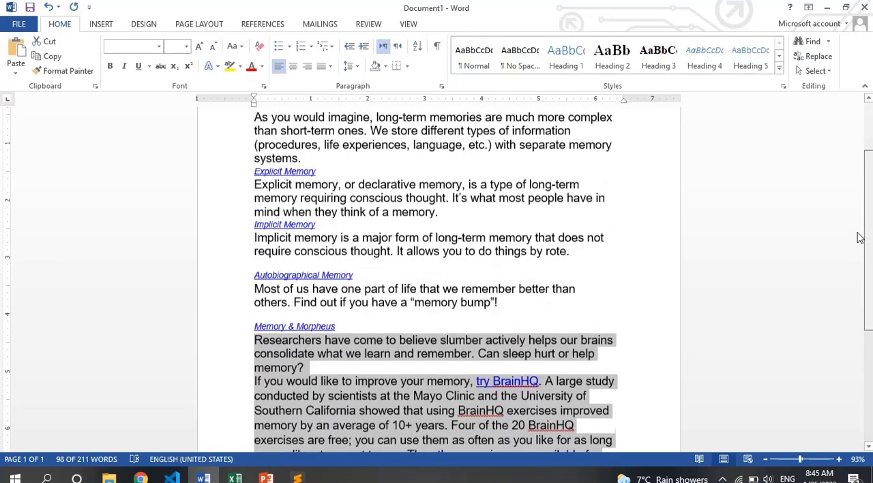
left_click(779, 69)
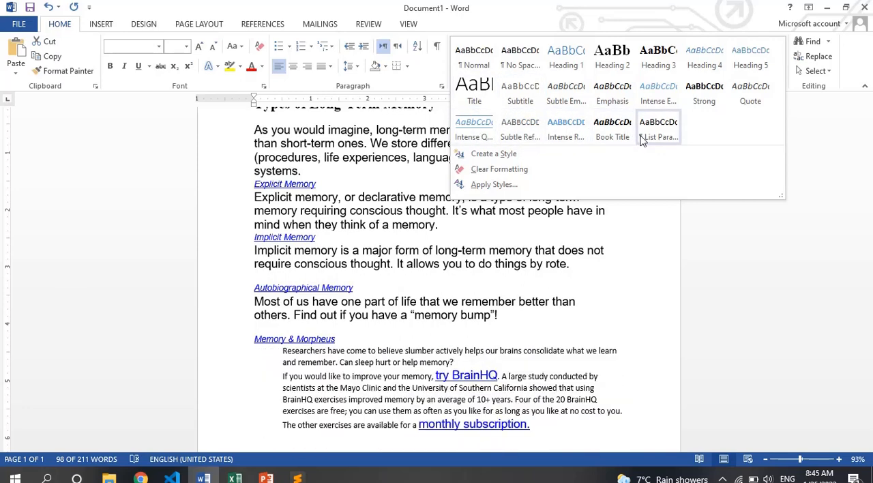
left_click(562, 139)
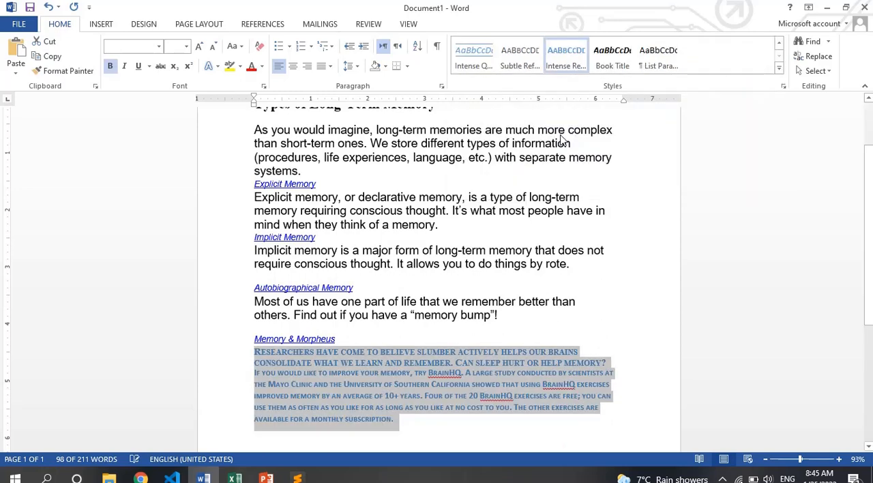
key("ctrl+z")
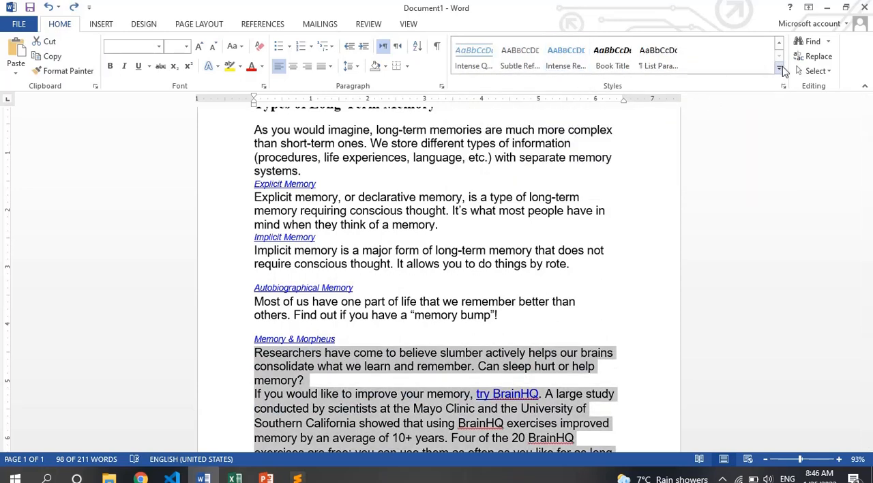
left_click(779, 69)
left_click(523, 136)
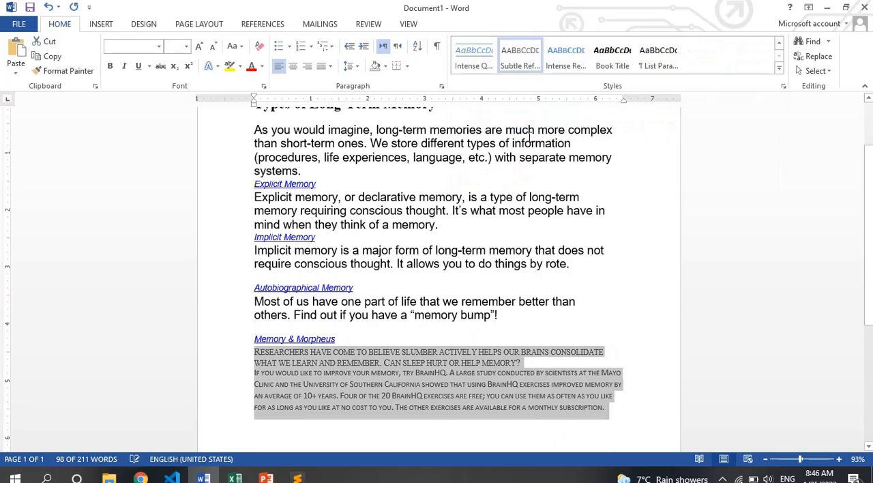
- Apply the Subtle Reference style to the introductory paragraph below the title
left_click(374, 316)
scroll(374, 317, "up", 3)
left_click(374, 317)
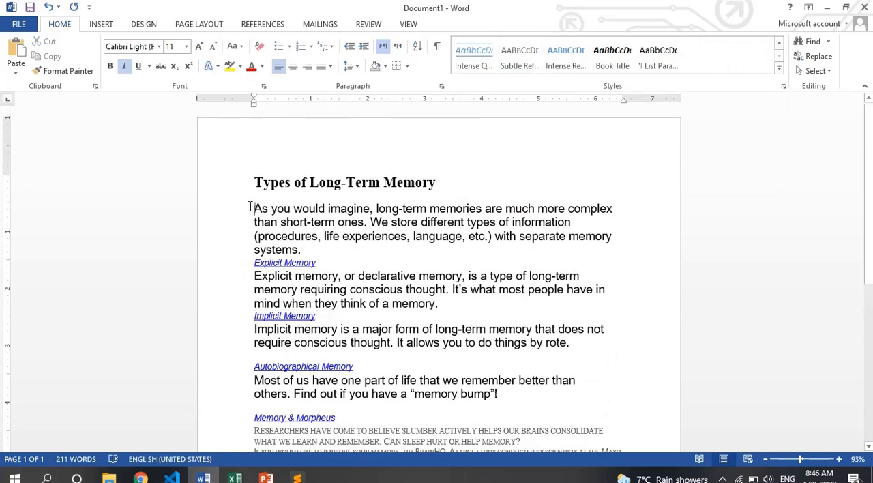
left_click_drag(251, 207, 318, 251)
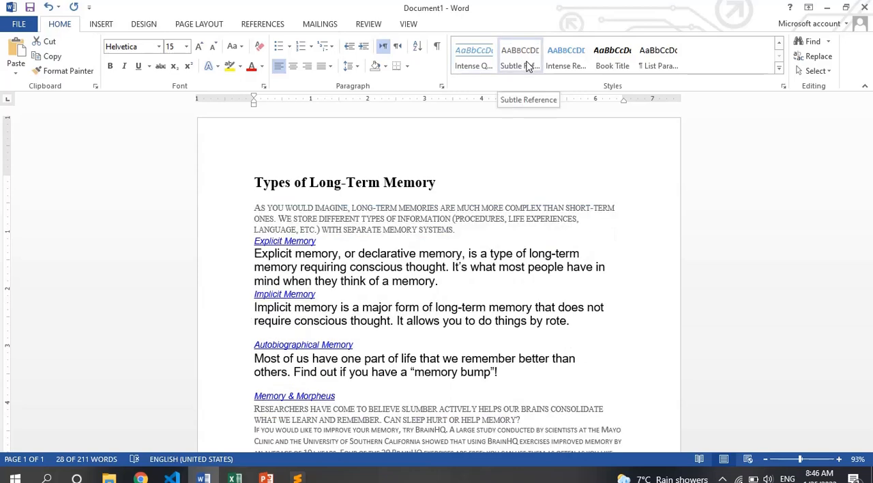
left_click(779, 68)
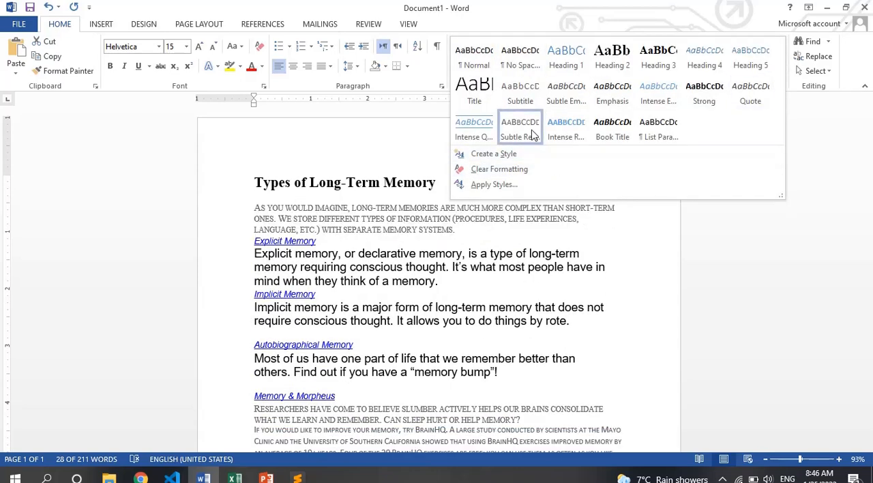
left_click(534, 135)
left_click(456, 253)
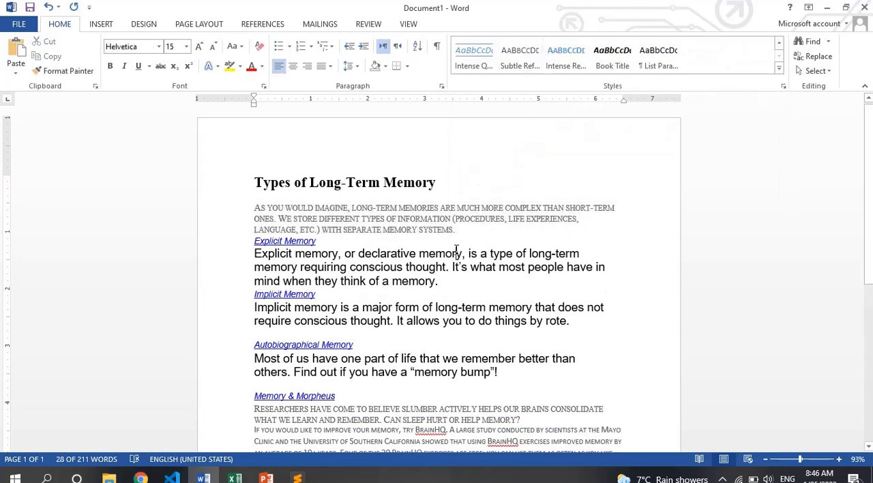
left_click(256, 182)
left_click(144, 24)
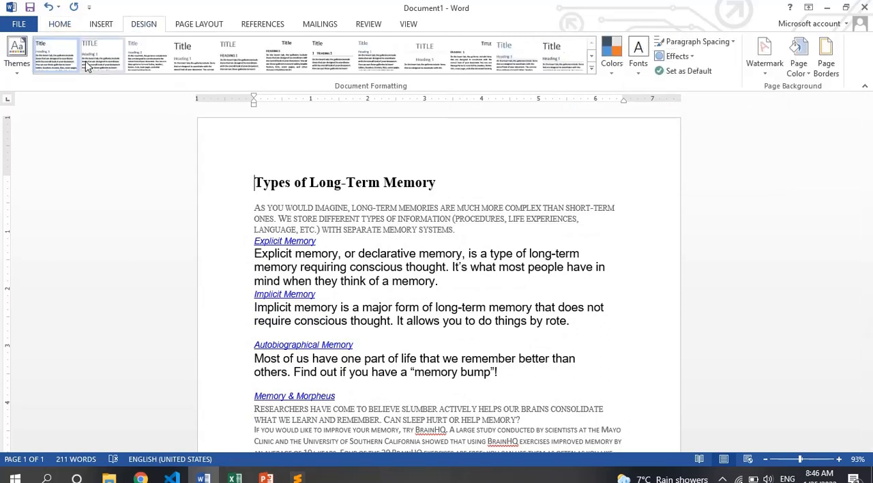
left_click(26, 72)
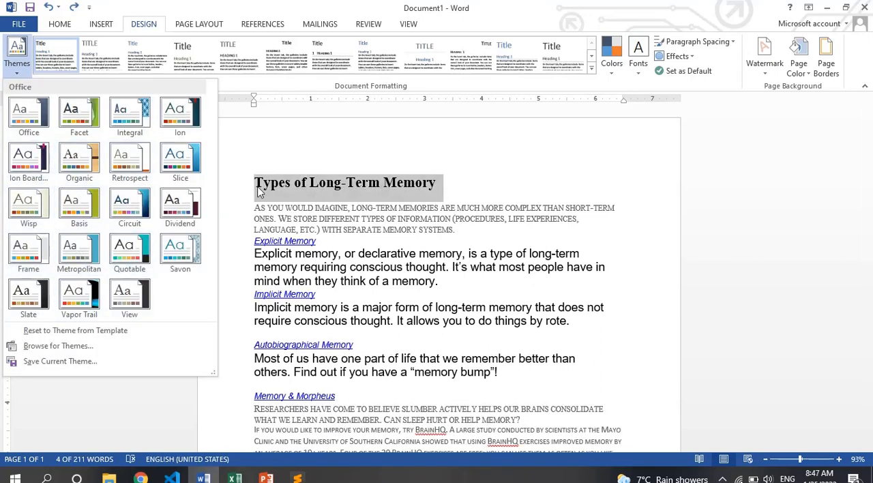
left_click(338, 189)
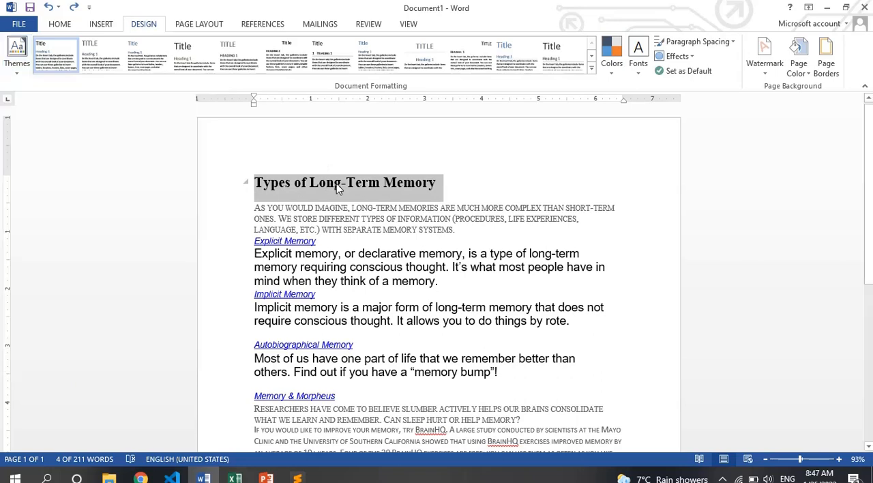
- Apply the Heading 1 style to the title line "Types of Long-Term Memory", trying Heading 5 on it as well
left_click(433, 187)
left_click_drag(440, 183, 234, 182)
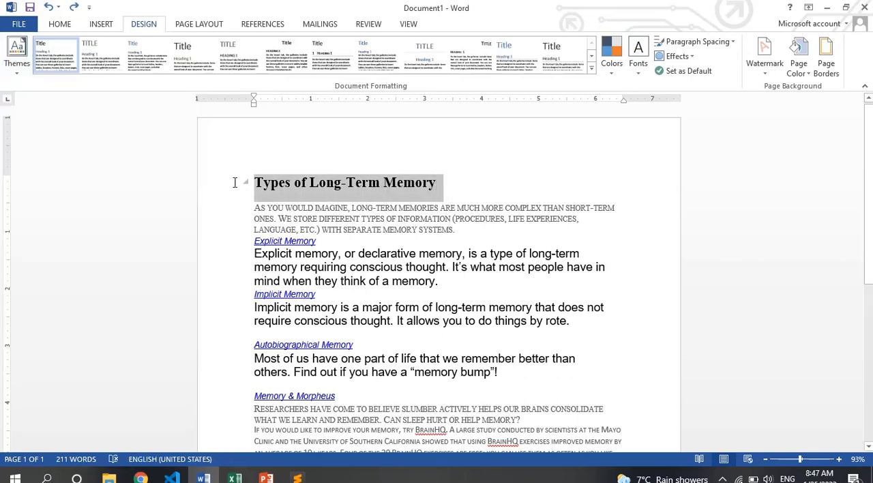
left_click(59, 27)
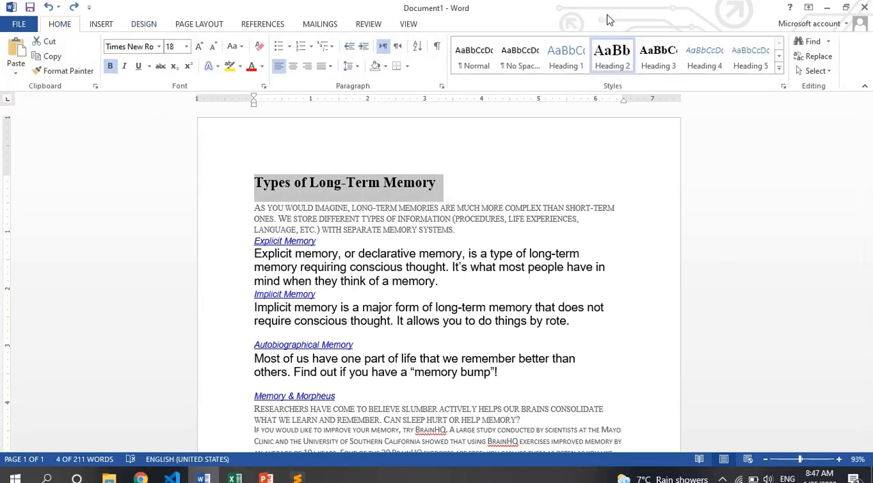
left_click(750, 61)
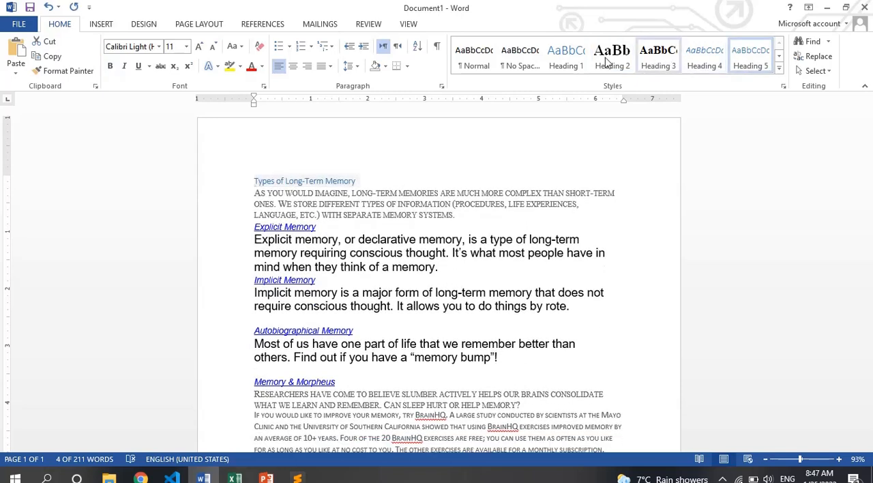
left_click(566, 58)
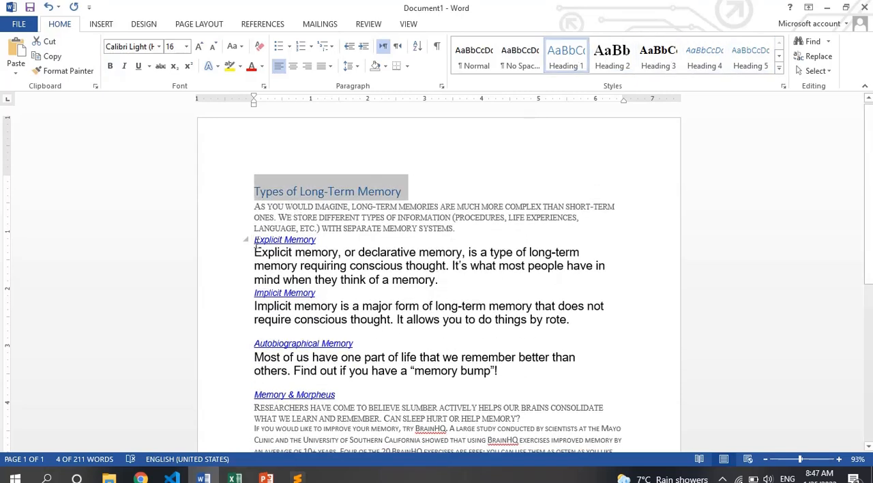
- Reapply the Heading 4 style to the subheadings Explicit Memory, Implicit Memory and Autobiographical Memory, and select the Memory & Morpheus subheading
left_click_drag(254, 240, 318, 241)
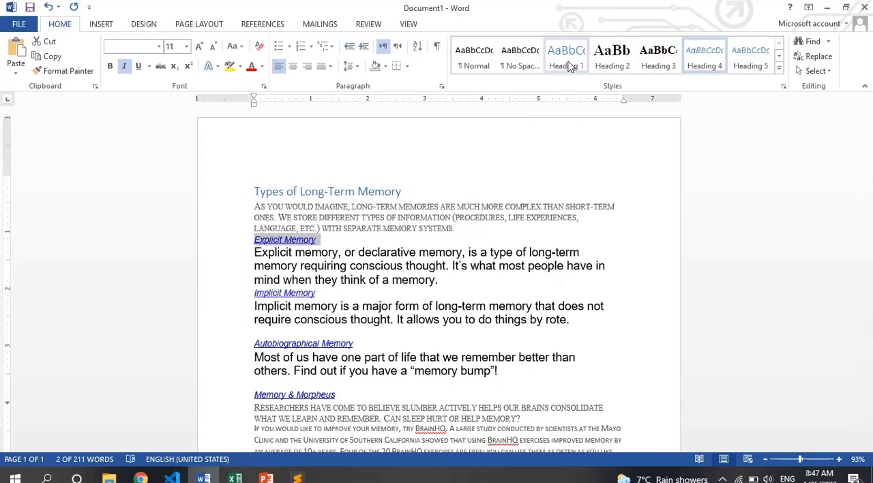
left_click(708, 62)
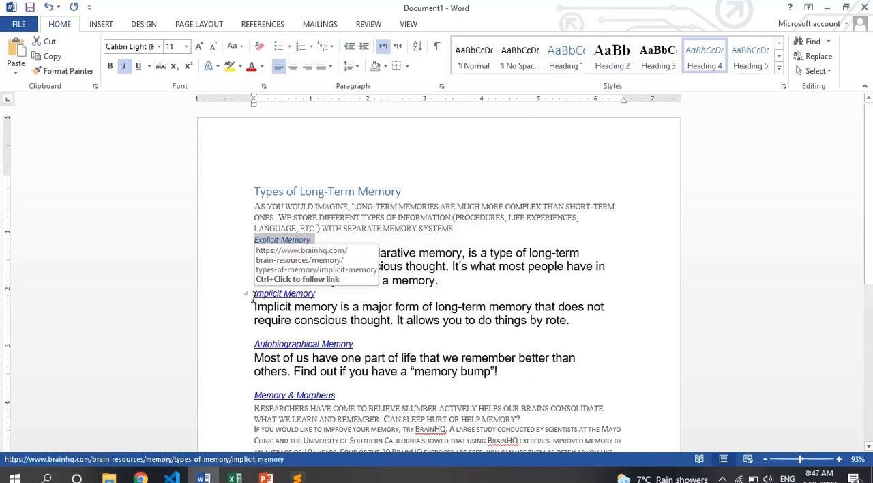
left_click_drag(255, 294, 318, 294)
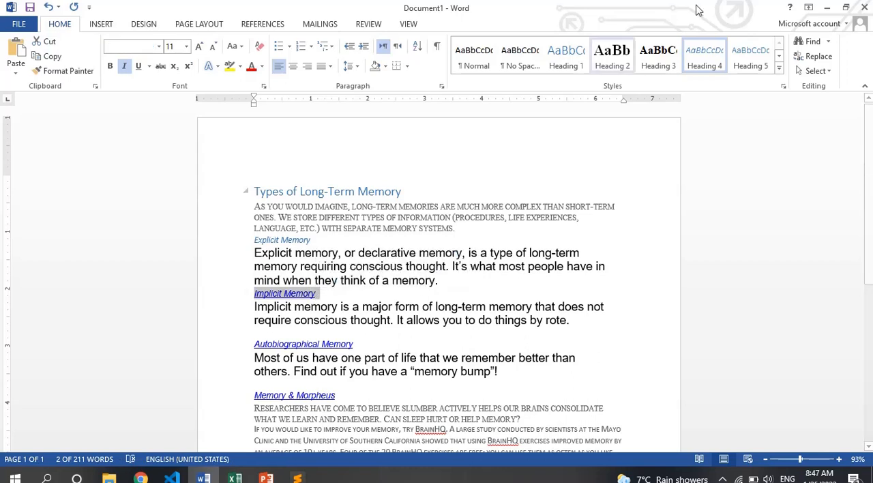
left_click(702, 62)
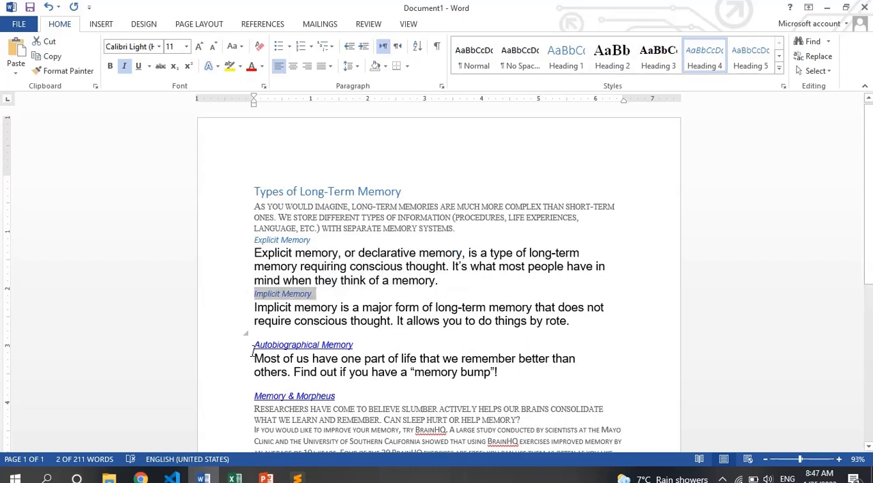
left_click_drag(253, 346, 368, 349)
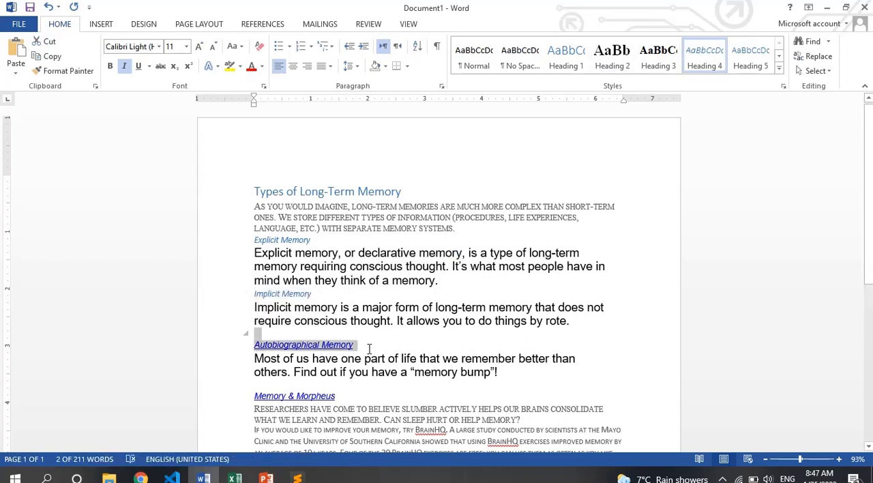
left_click(703, 66)
left_click_drag(252, 397, 336, 397)
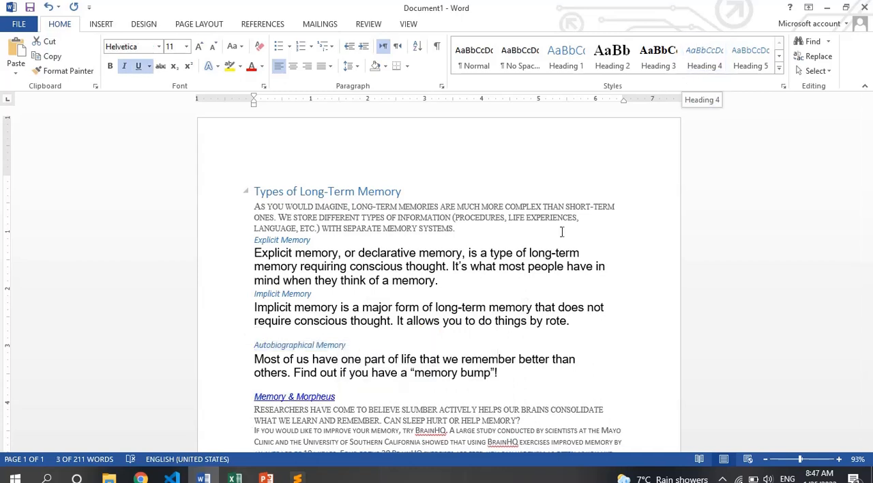
- Look through the available document themes, and apply the built-in Shaded style set to the document
left_click(144, 24)
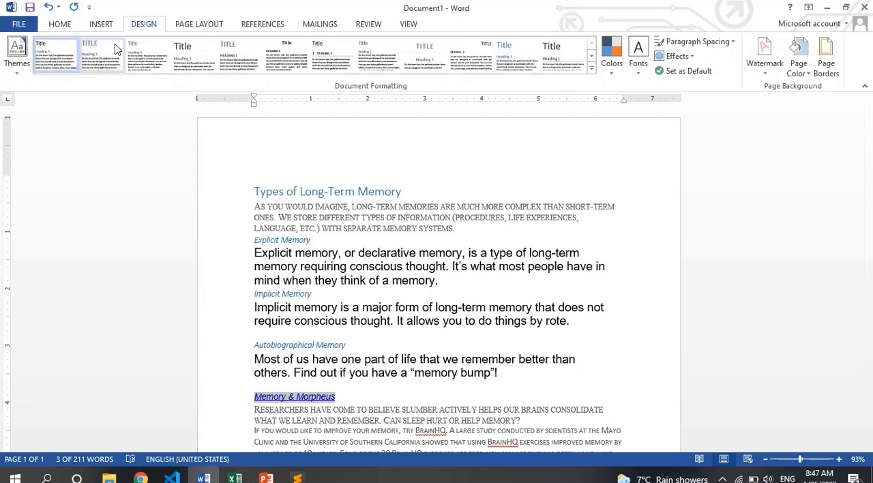
left_click(23, 71)
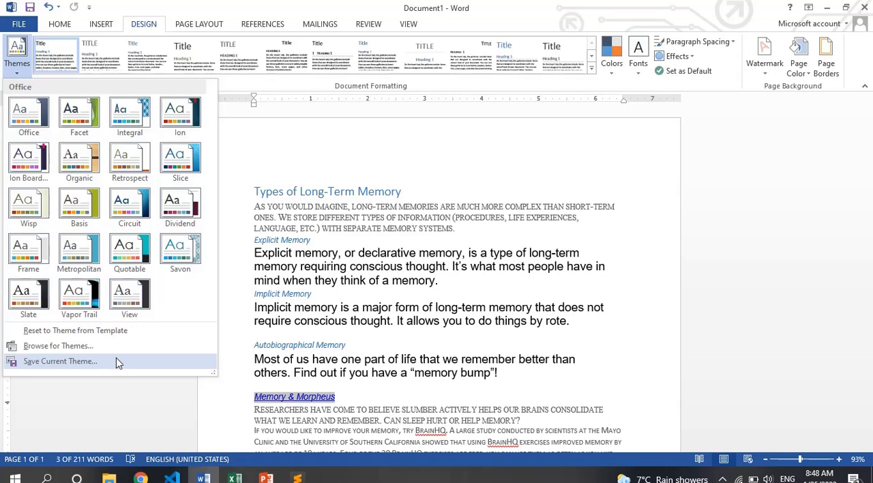
left_click(592, 69)
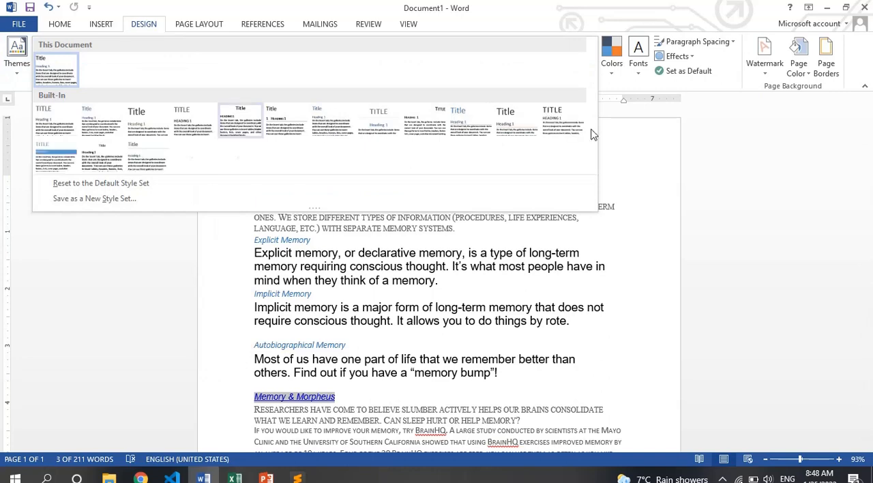
left_click(653, 116)
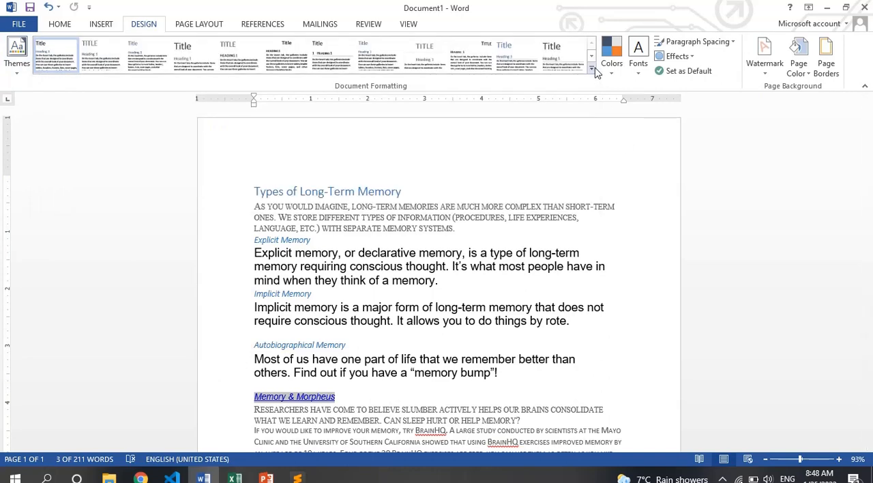
left_click(594, 68)
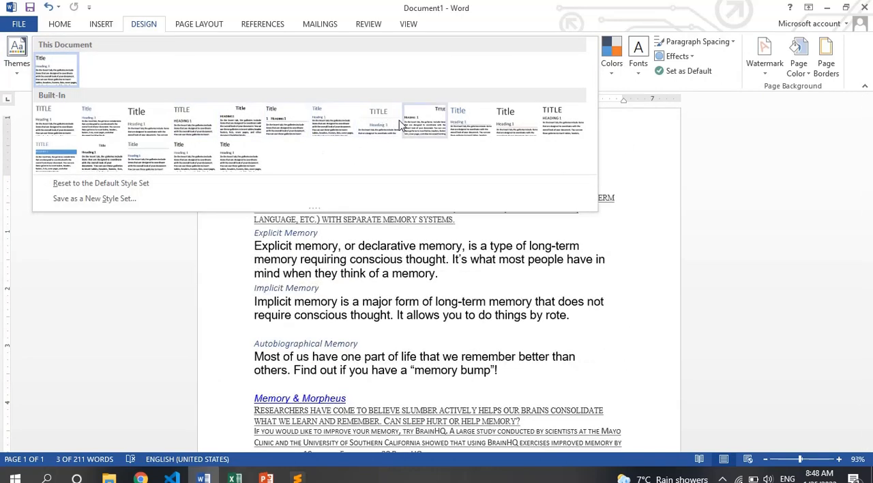
left_click(56, 158)
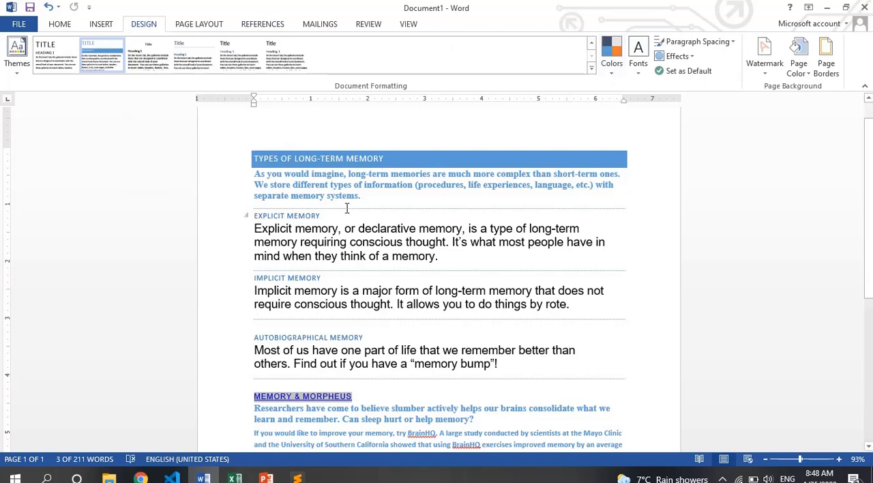
- Preview the theme color sets on the document and look at the settings for creating custom theme colors
left_click(612, 58)
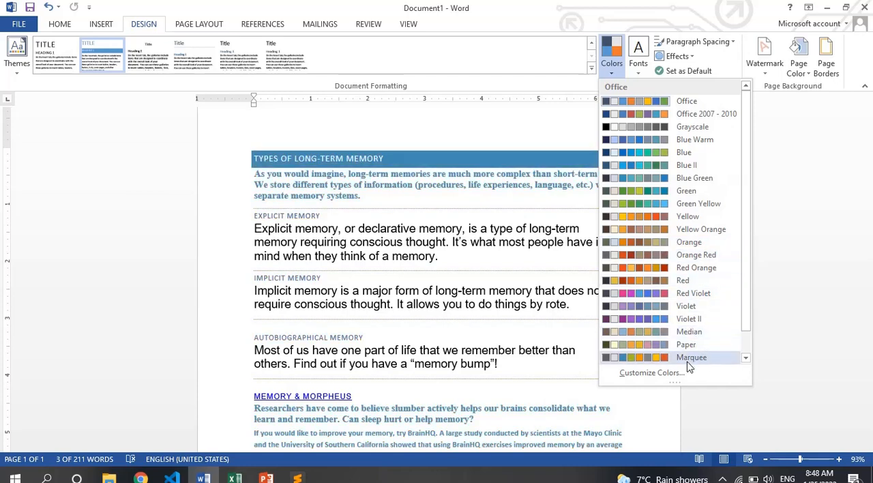
left_click(662, 375)
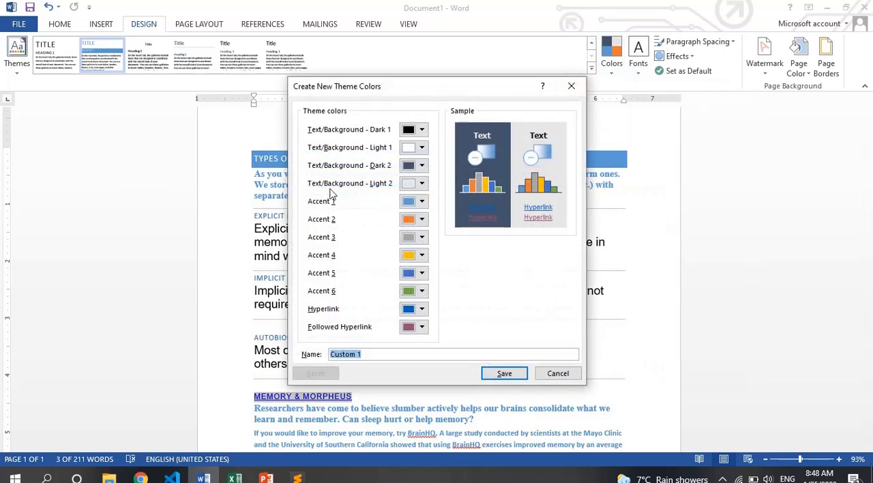
left_click(572, 88)
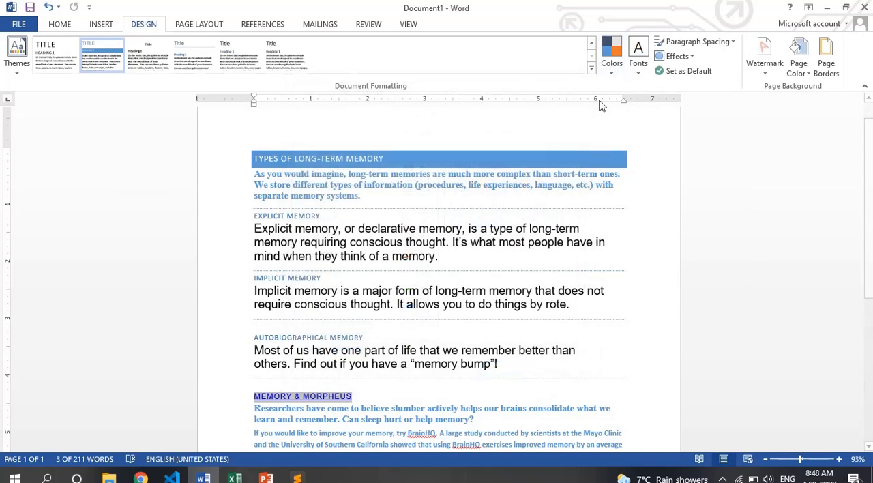
scroll(866, 167, "down", 1)
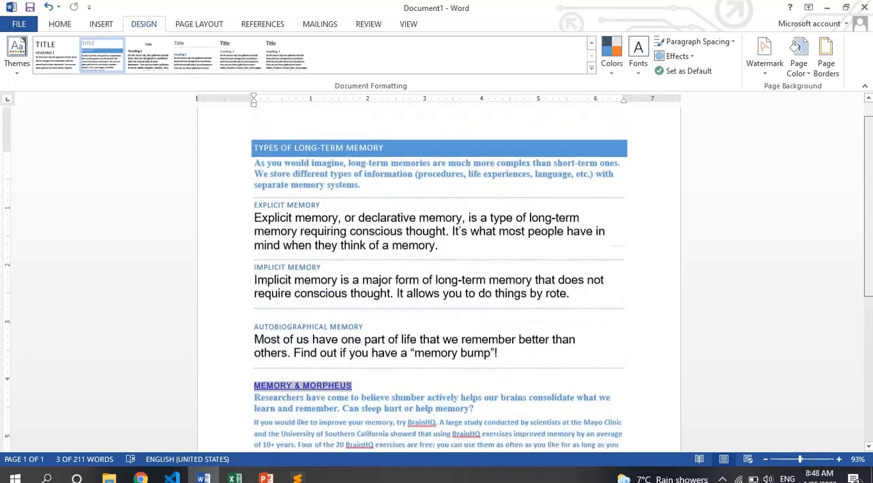
scroll(867, 167, "up", 1)
- Preview the theme font pairs on the document, looking through the whole list without choosing one
left_click(638, 55)
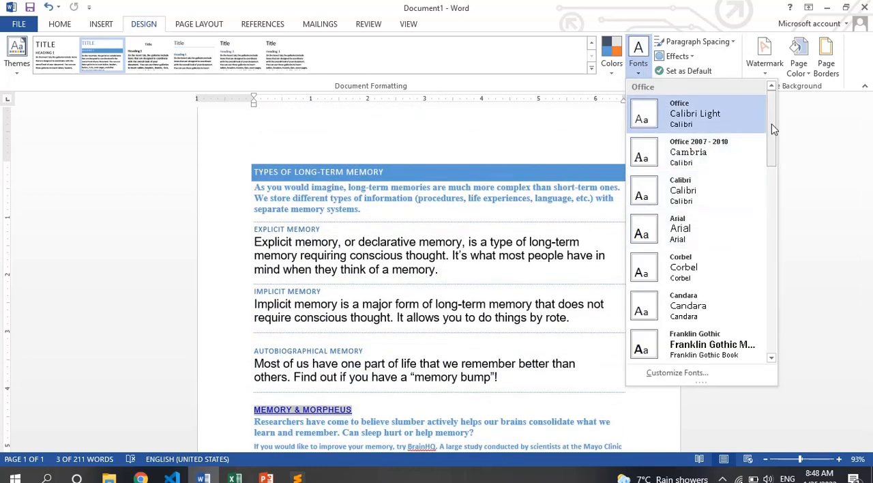
left_click_drag(771, 128, 778, 268)
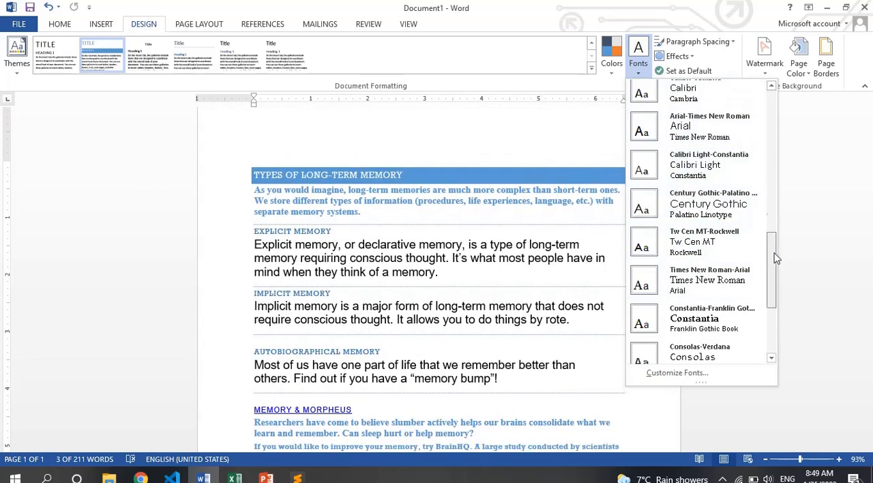
left_click_drag(773, 270, 773, 109)
left_click(792, 116)
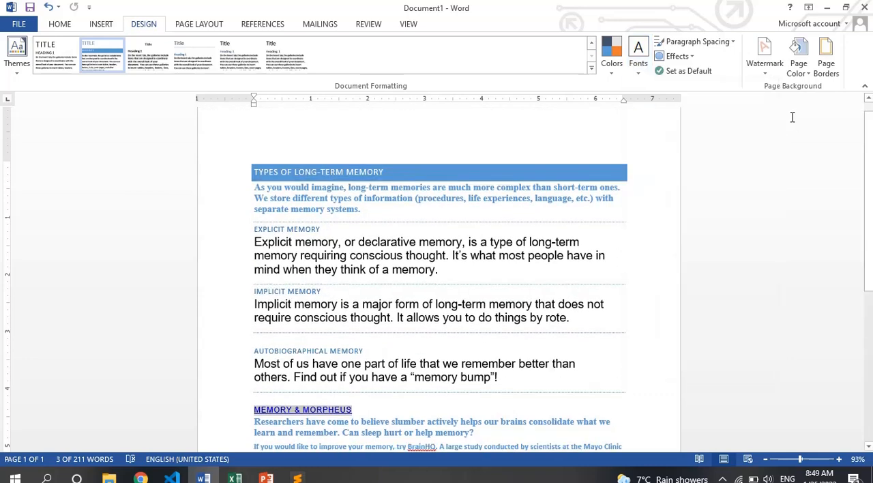
- Look through the built-in paragraph spacing options and the theme effects without applying any
left_click(733, 43)
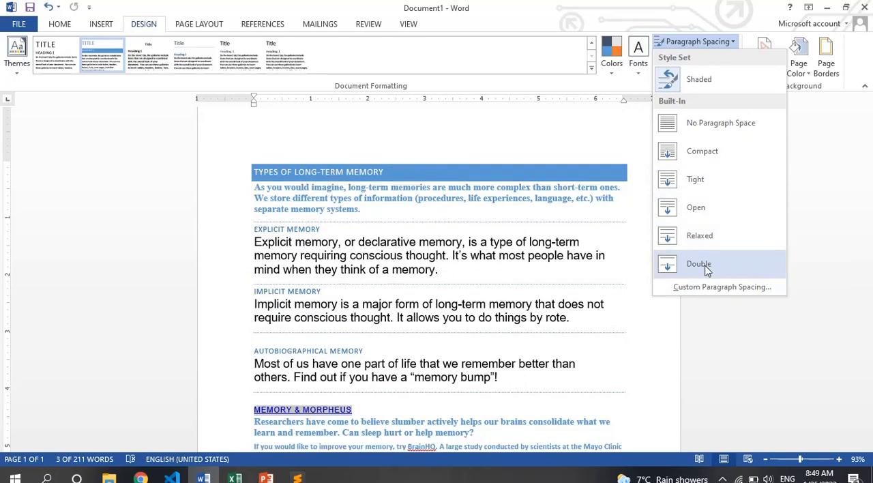
left_click(815, 154)
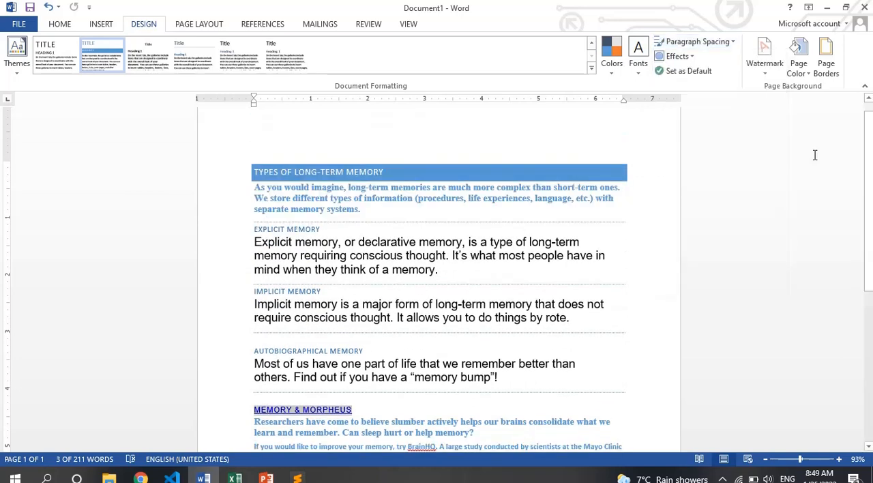
left_click(676, 57)
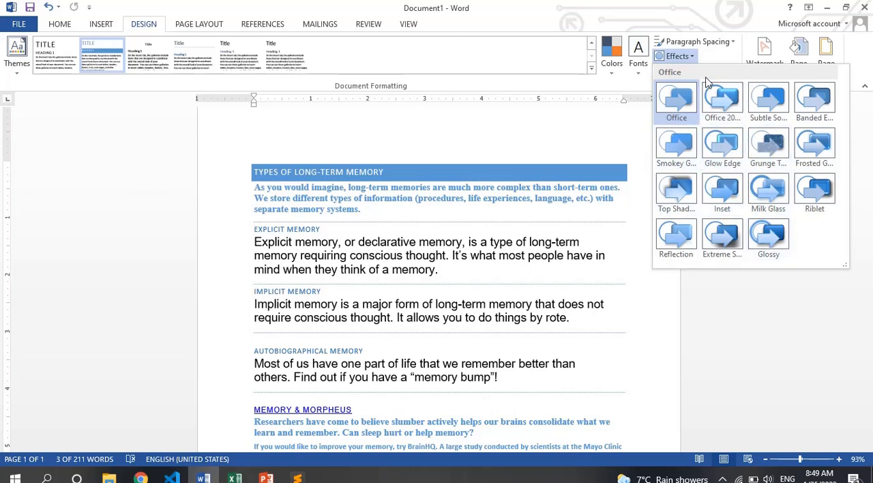
left_click(718, 61)
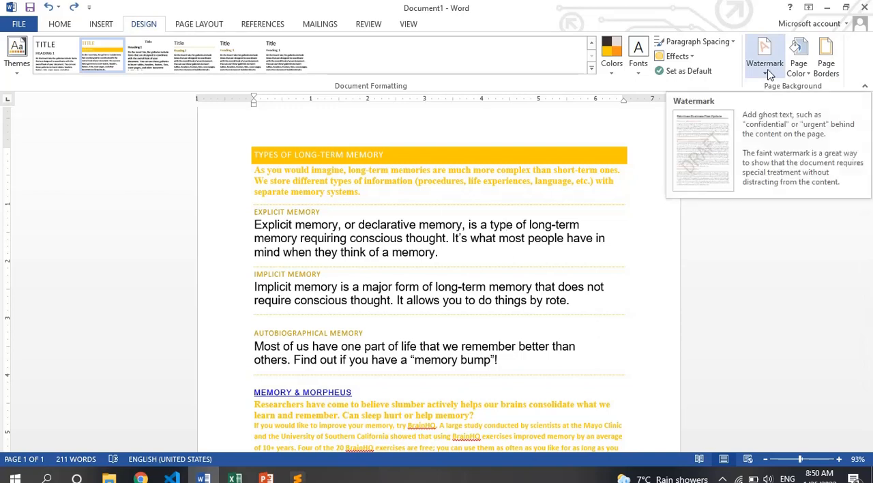
- Replace the document's entire content with a freshly pasted copy of the long-term memory article
key("ctrl+a")
key("ctrl+c")
key("Delete")
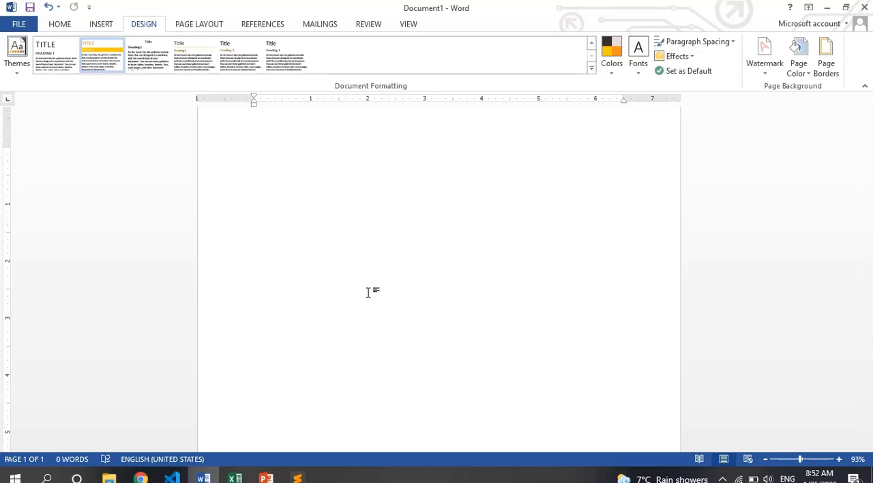
key("ctrl+v")
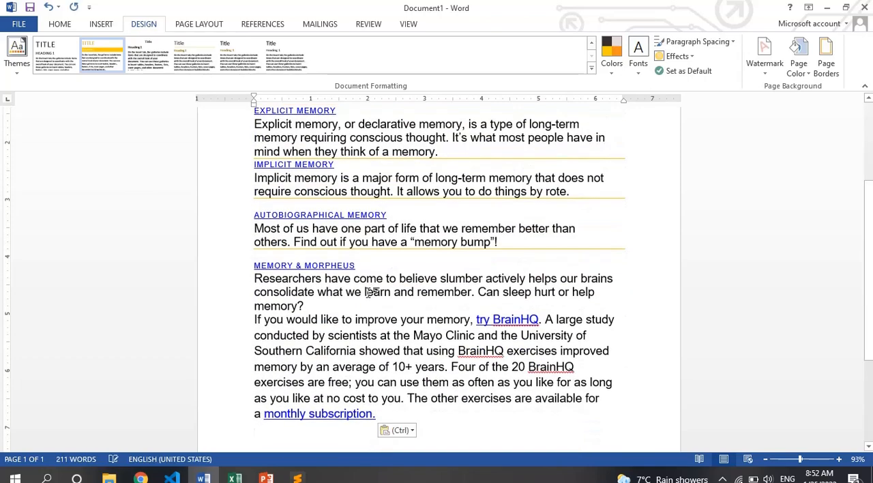
key("ctrl+Home")
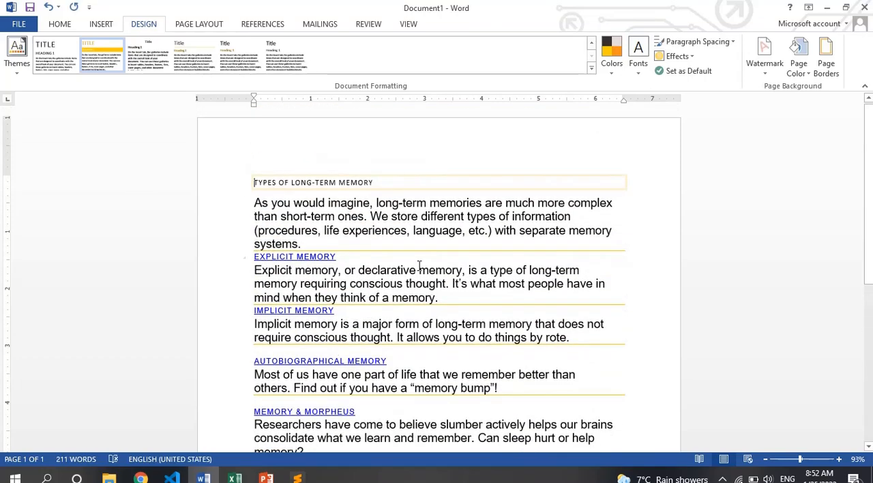
- Clear all formatting from the whole article and enlarge its text to 14 points
key("ctrl+a")
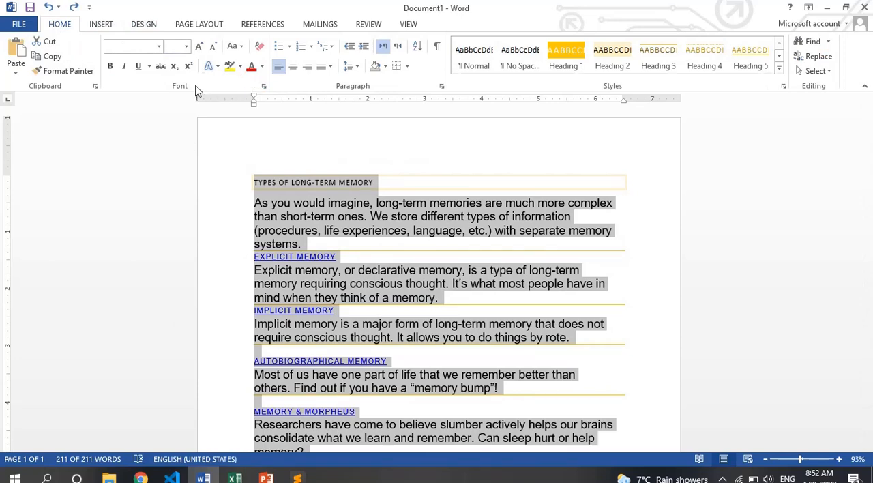
left_click(260, 51)
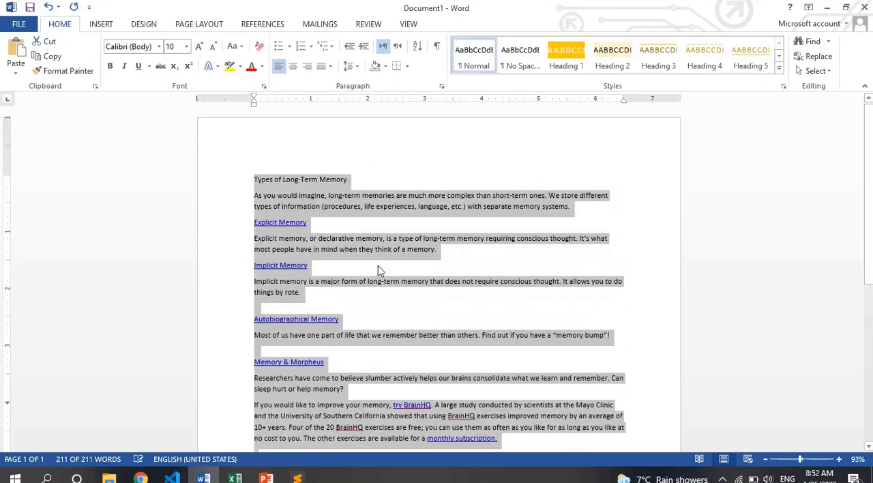
left_click(378, 265)
key("ctrl+a")
key("ctrl+shift+period")
key("ctrl+shift+period")
key("ctrl+shift+period")
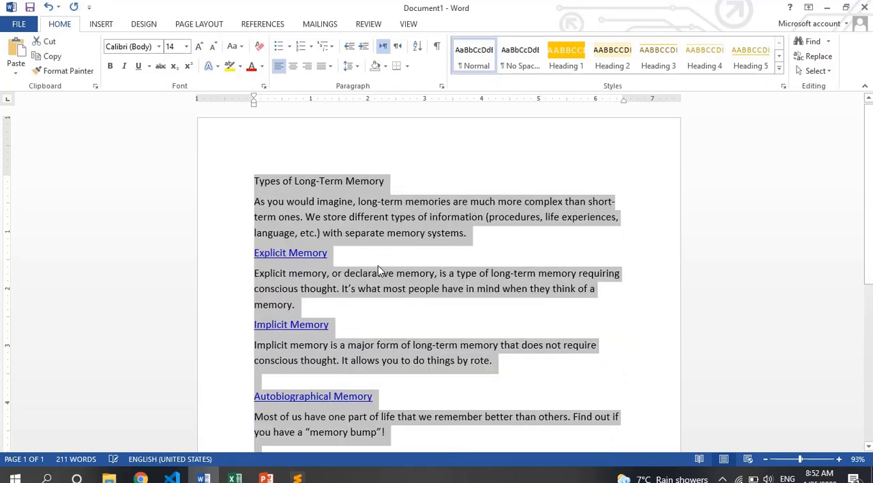
left_click(380, 271)
scroll(380, 272, "down", 5)
scroll(380, 271, "up", 5)
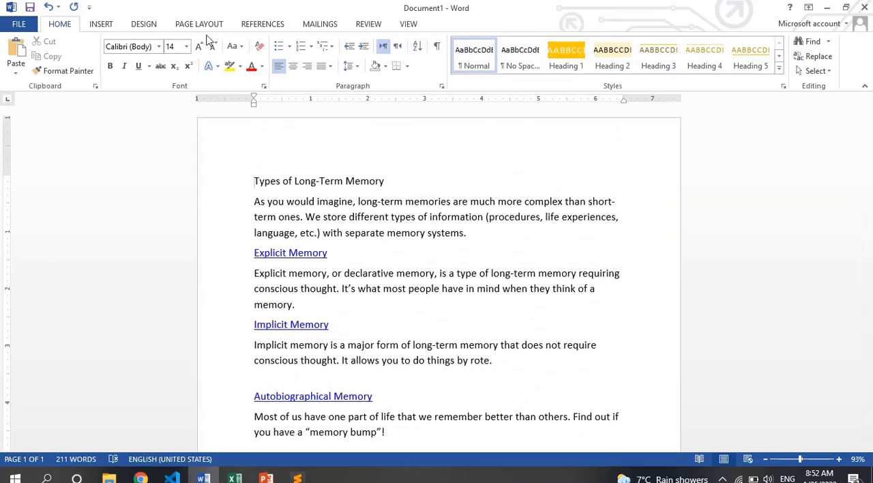
left_click(143, 26)
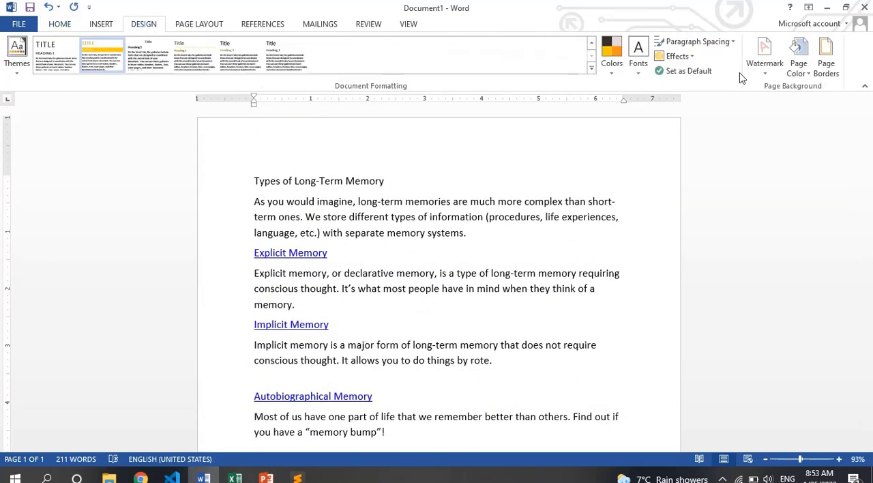
- Add the built-in DO NOT COPY 1 watermark to the document and look over the page
left_click(764, 72)
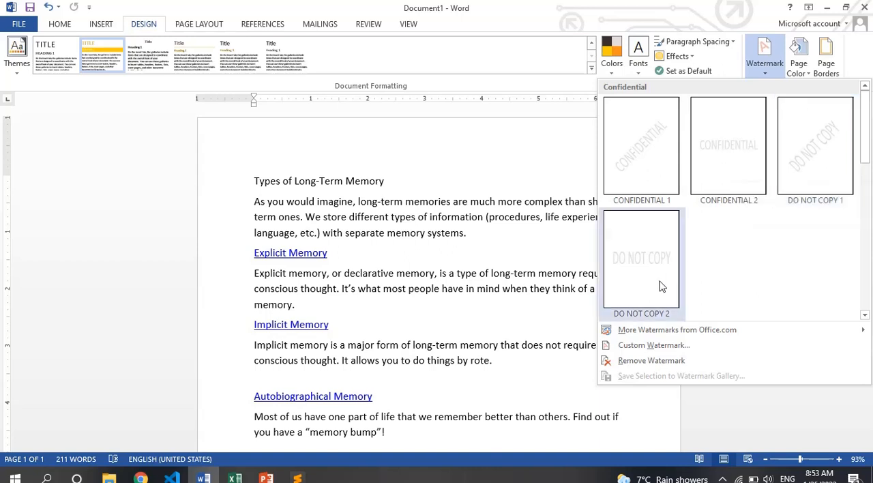
left_click(795, 171)
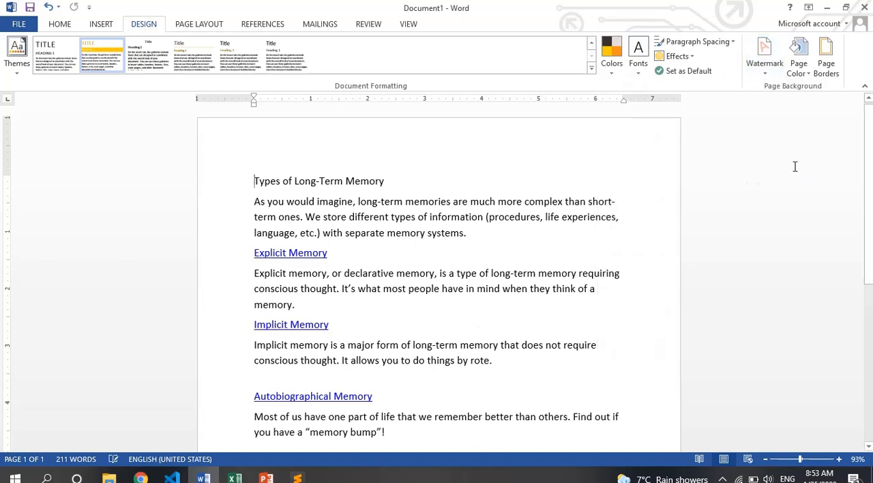
scroll(467, 440, "down", 6)
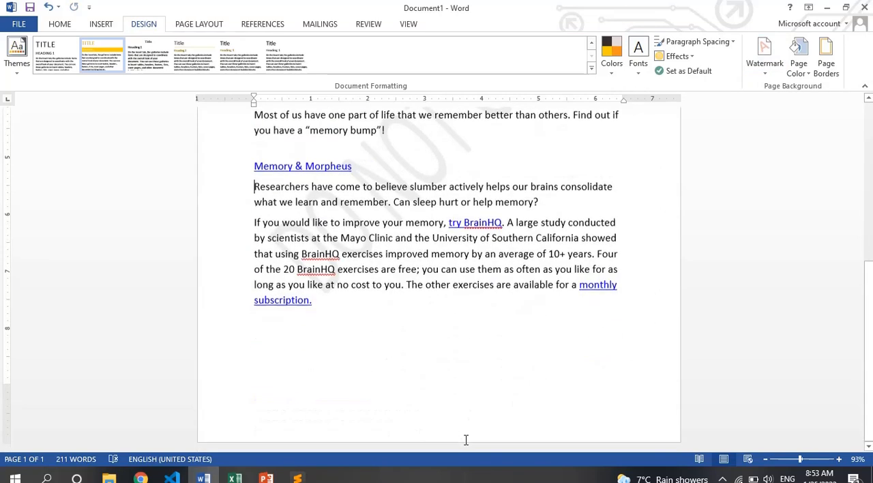
scroll(405, 246, "up", 2)
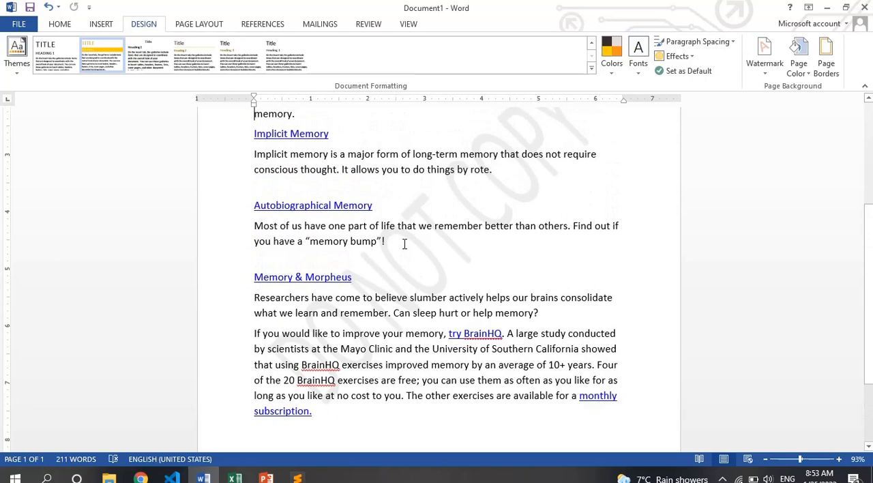
- Check the DO NOT COPY watermark in the print preview and across the whole page of the document
key("ctrl+p")
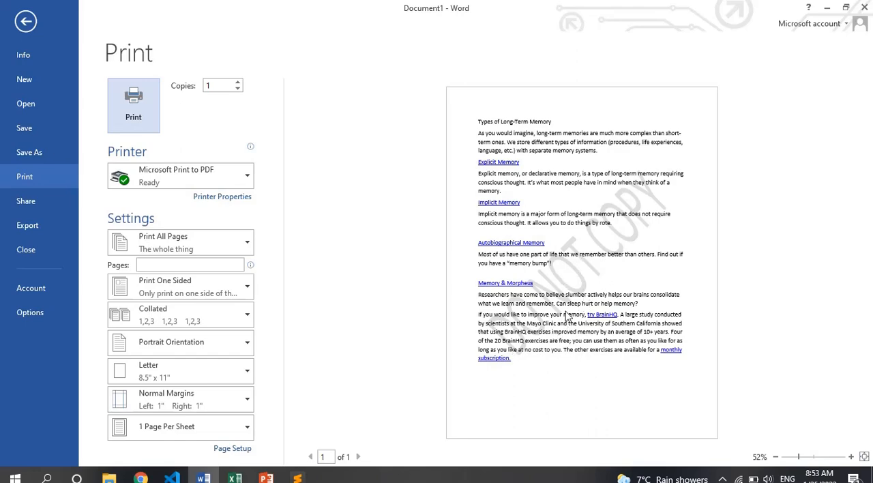
key("Escape")
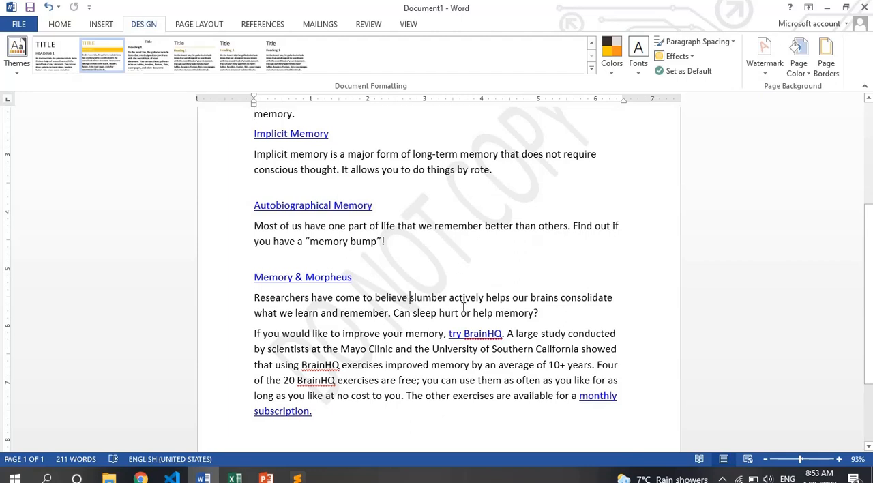
key("Page_Up")
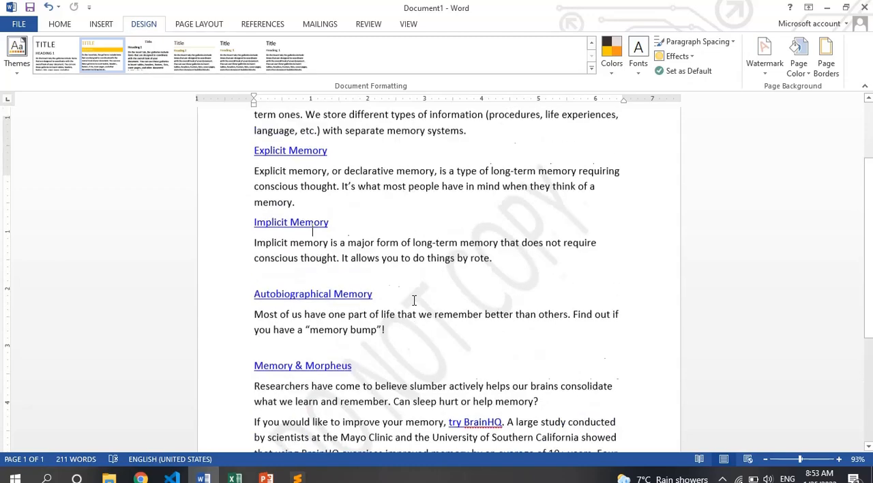
key("Page_Down")
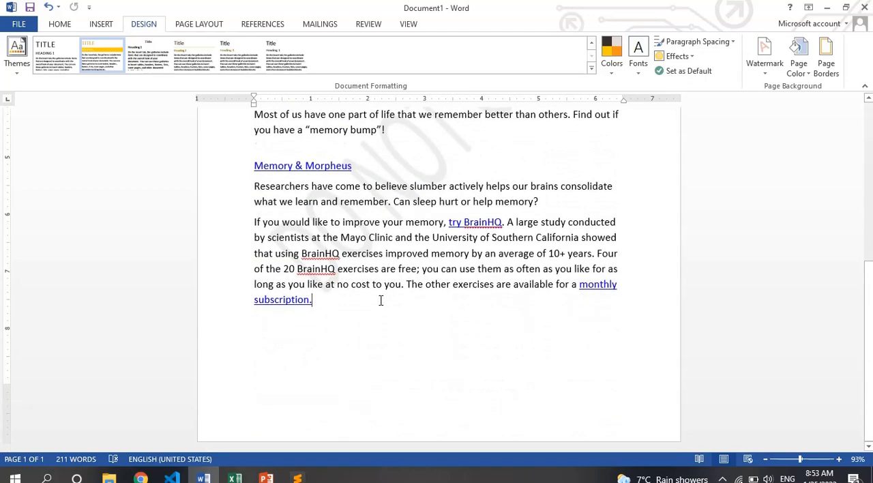
key("Page_Up")
key("Page_Down")
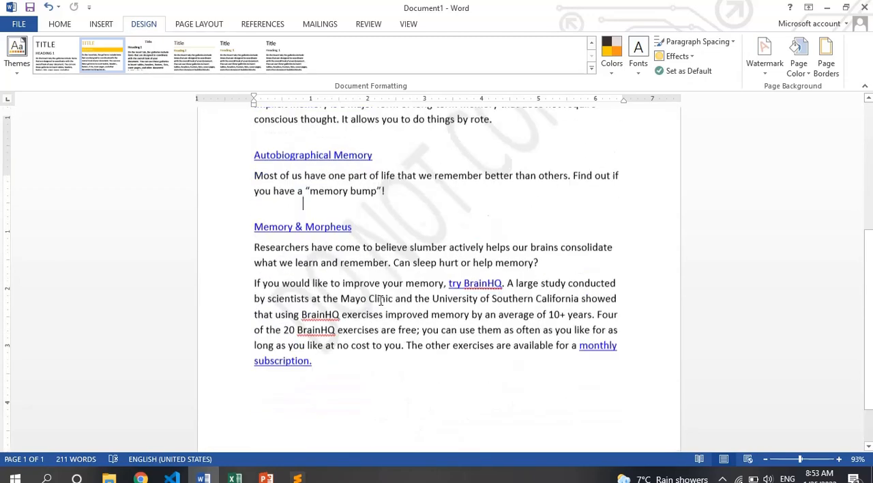
key("Page_Up")
- Replace the watermark with the built-in CONFIDENTIAL 1 design and check it in the print preview
left_click(764, 54)
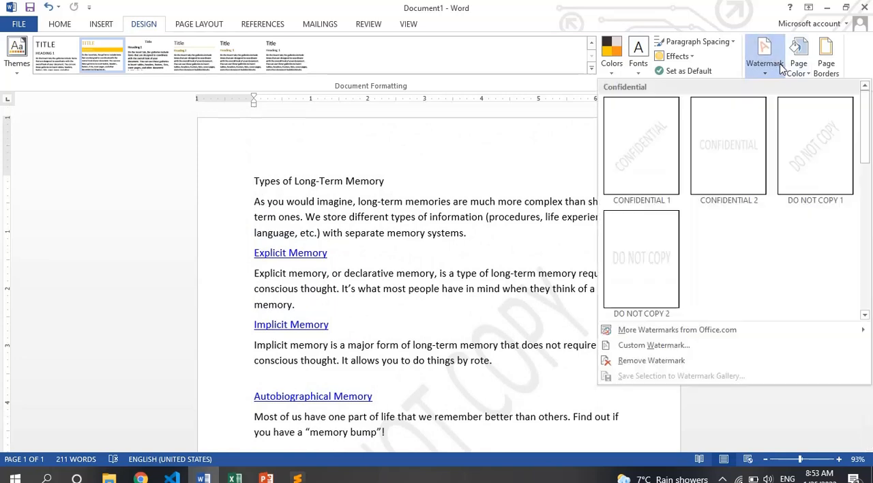
left_click(630, 159)
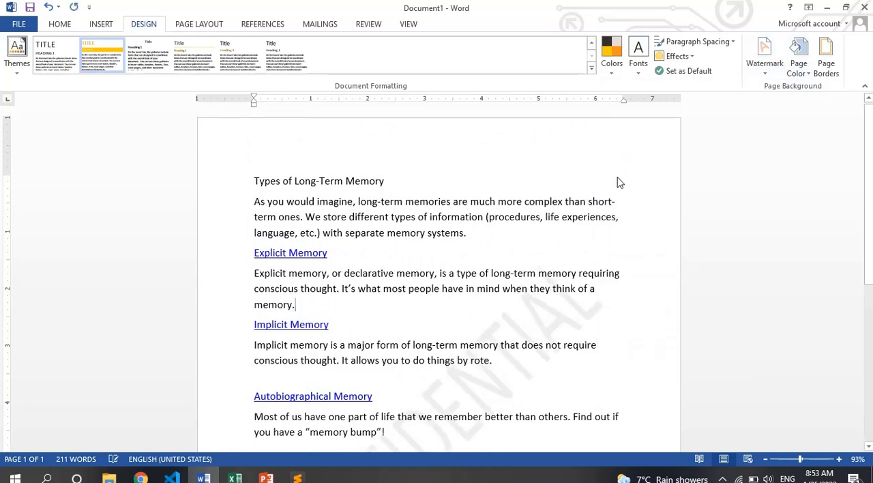
key("ctrl+p")
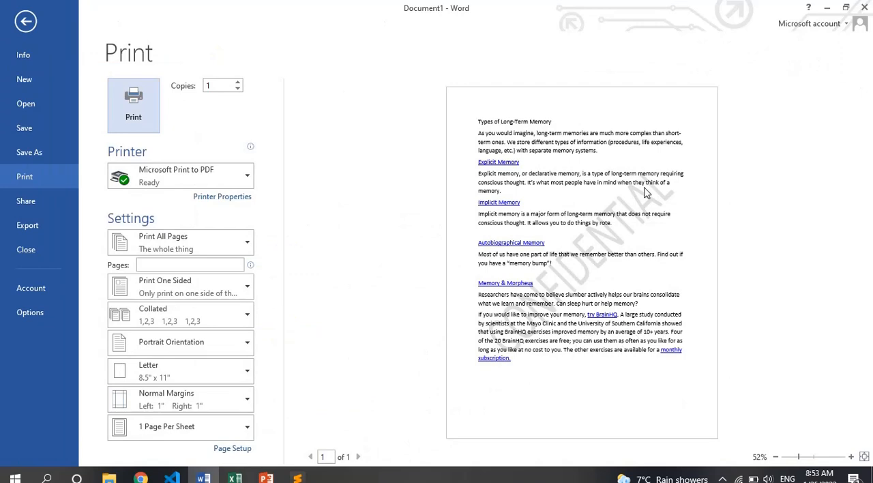
key("Escape")
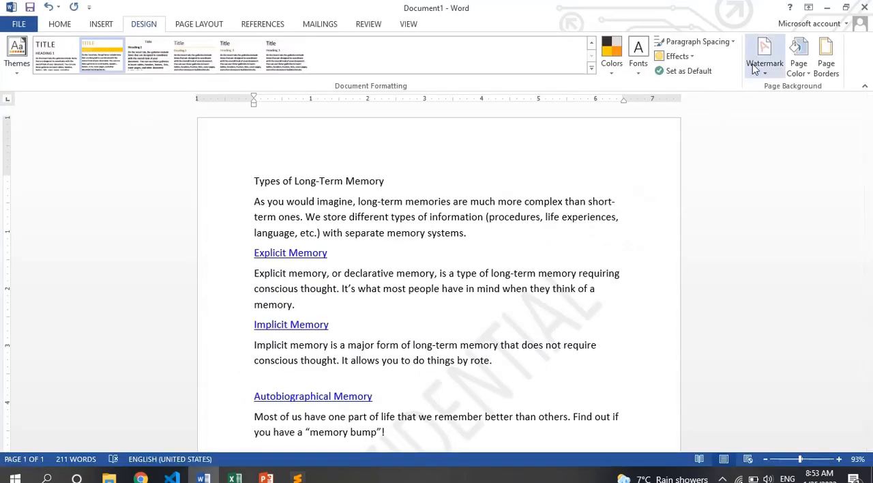
- Open the custom watermark settings, try the no-watermark and picture watermark options, and settle on a text watermark
left_click(765, 55)
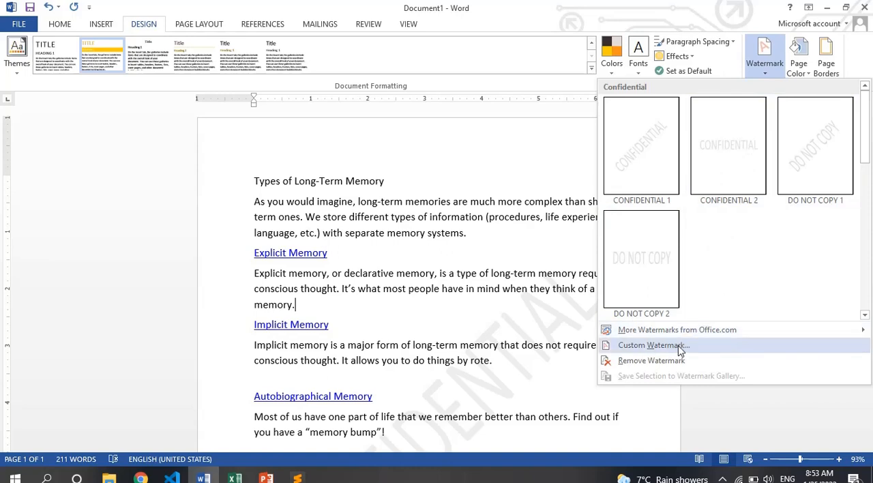
left_click(659, 346)
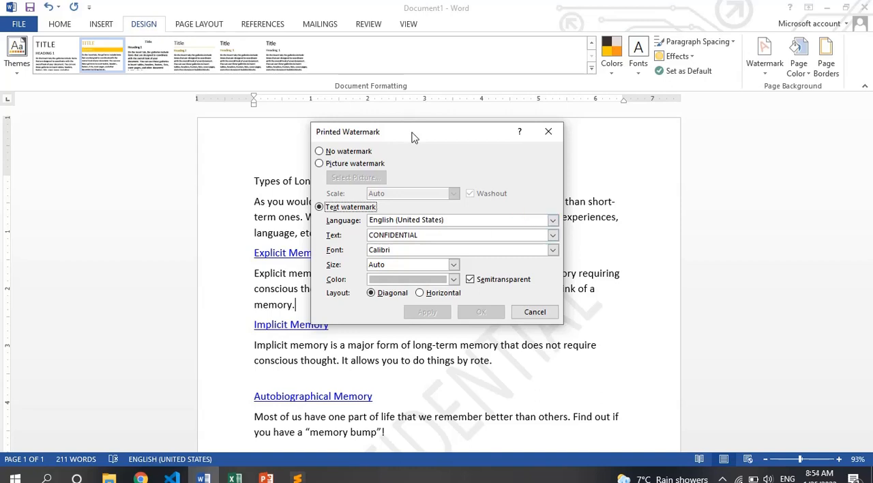
left_click_drag(410, 137, 527, 125)
left_click(485, 140)
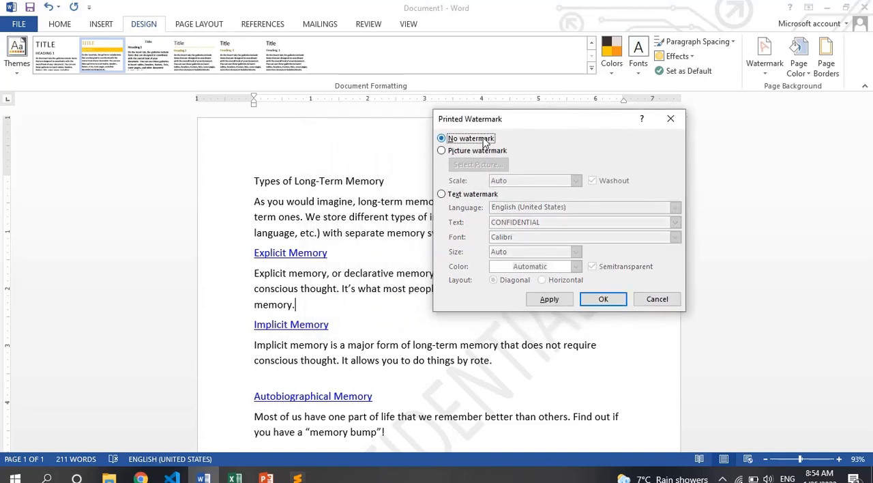
left_click(468, 152)
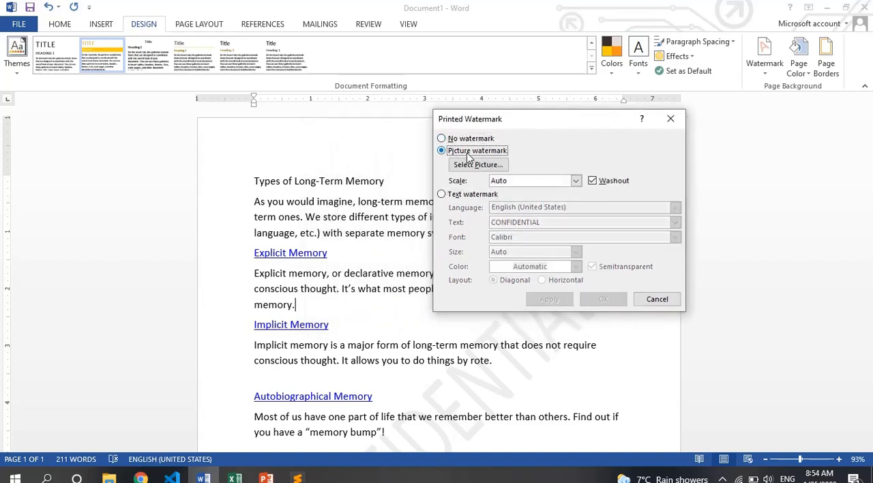
left_click(470, 195)
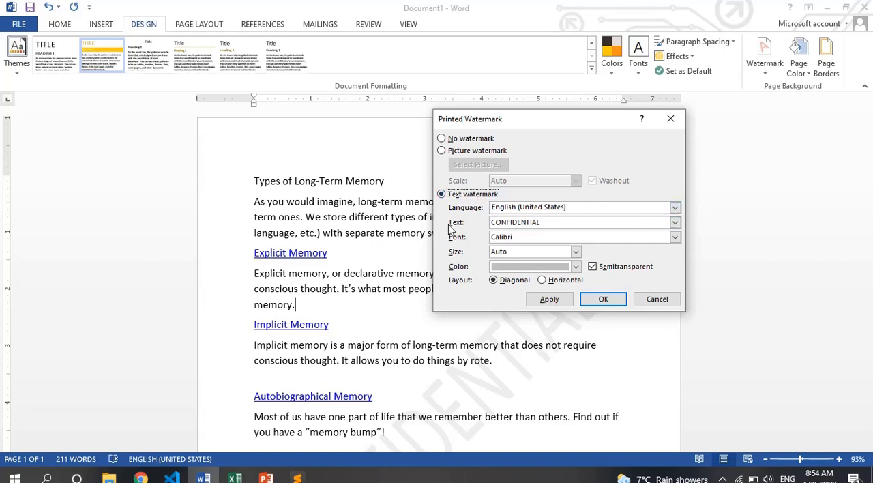
- Replace the watermark text with "Youth Vision Instiute of IT" and apply it to the document
left_click(549, 225)
key("BackSpace")
key("BackSpace")
key("BackSpace")
key("BackSpace")
key("BackSpace")
key("BackSpace")
key("BackSpace")
key("BackSpace")
key("BackSpace")
key("BackSpace")
key("BackSpace")
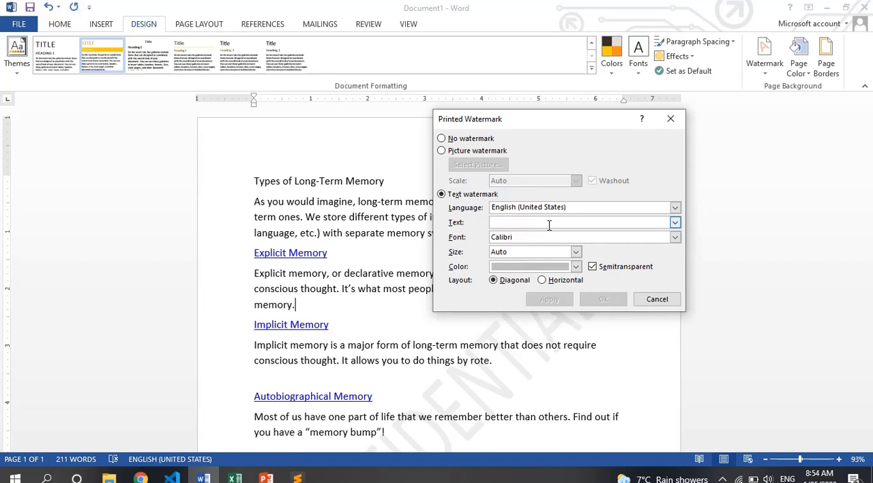
type("Youth Vision")
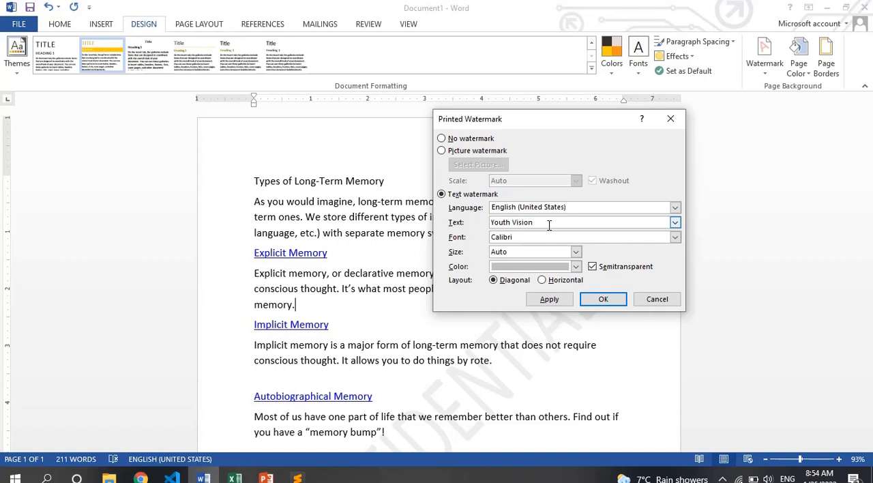
type("Institute of IT")
left_click(549, 305)
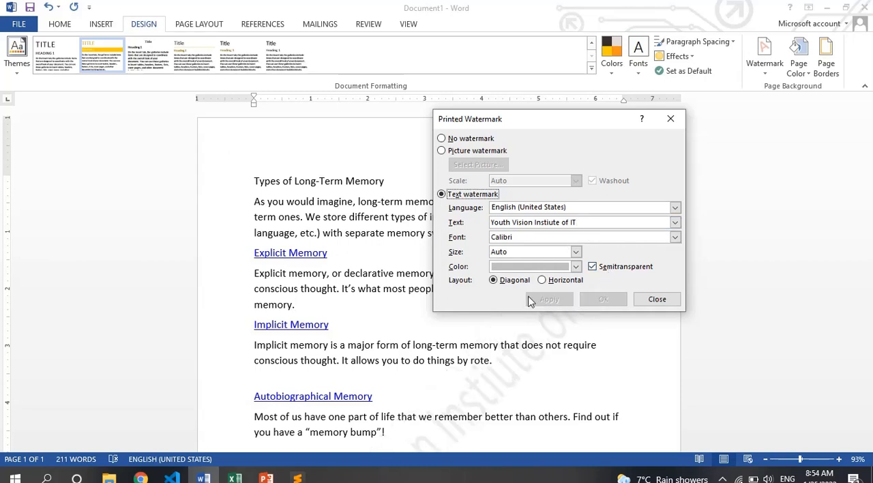
- Compare the text watermark with semitransparency off and on, and apply it with semitransparency off
left_click_drag(576, 120, 709, 91)
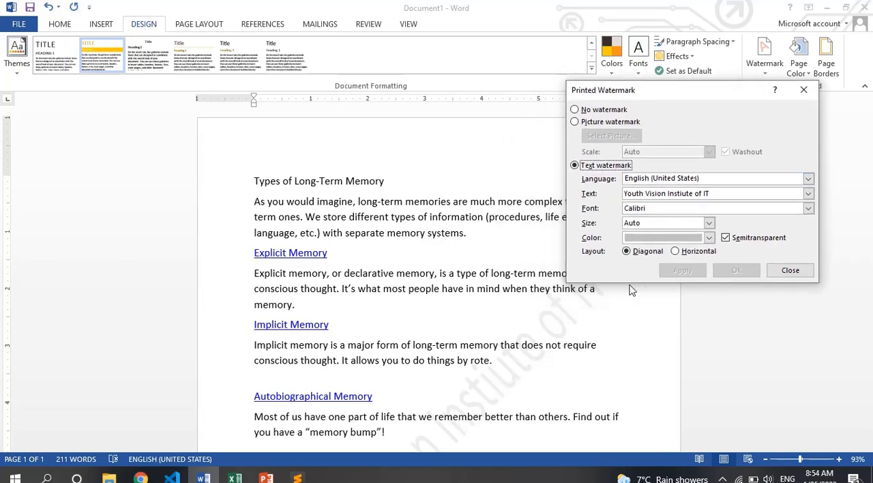
left_click(726, 239)
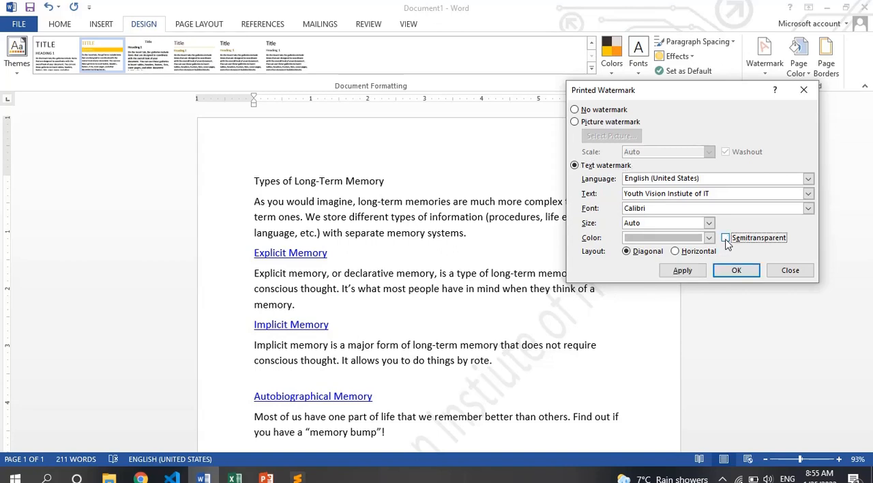
left_click(685, 271)
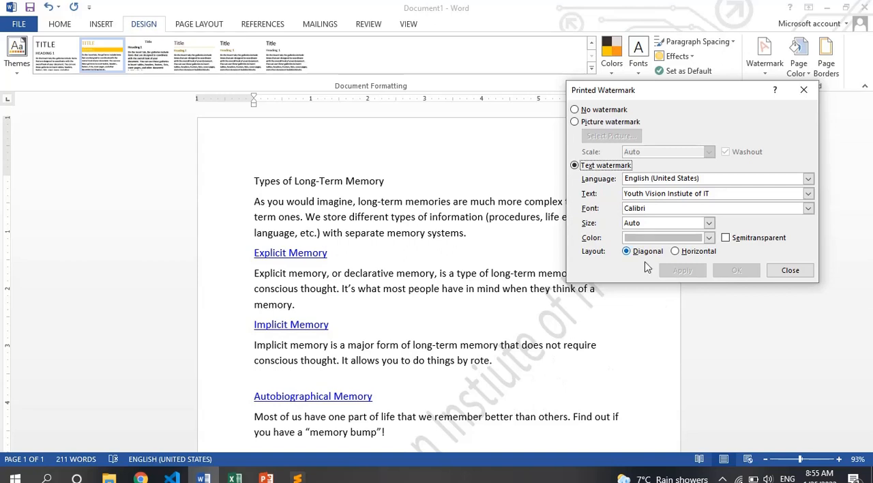
left_click(726, 238)
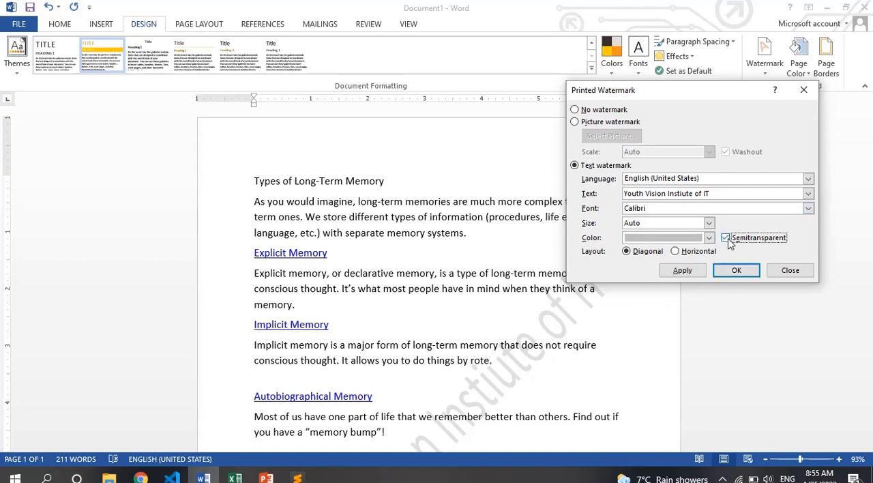
left_click(685, 270)
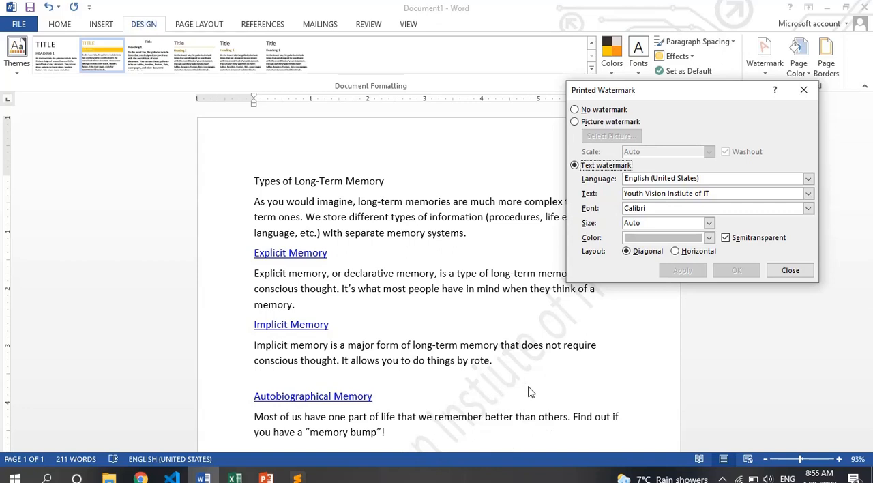
left_click(726, 238)
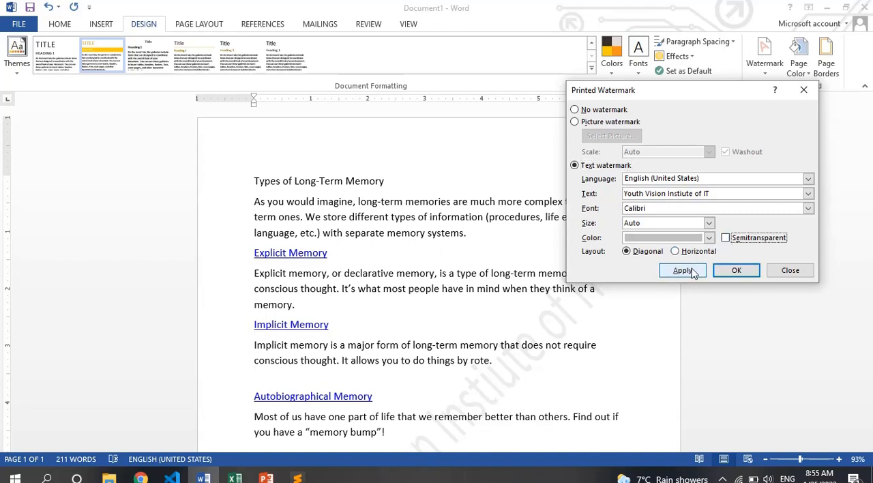
left_click(683, 271)
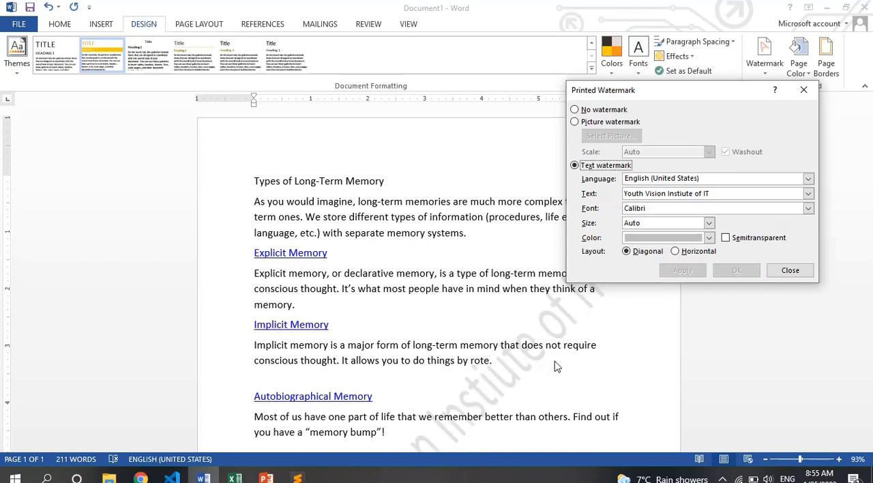
- Set the watermark's text size to 40 and apply it
left_click(710, 223)
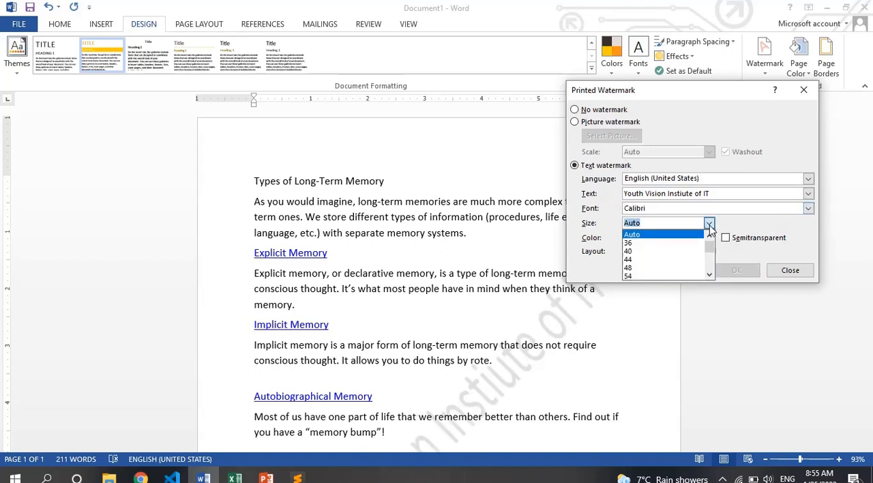
left_click(651, 251)
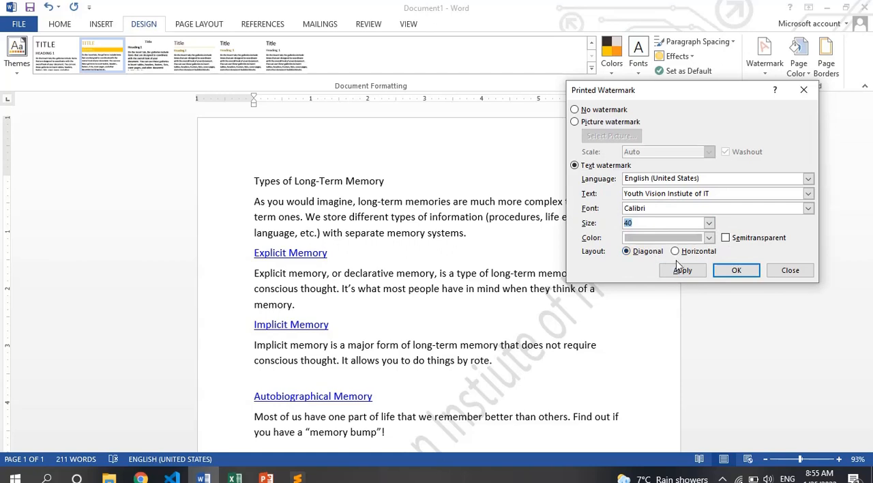
left_click(680, 270)
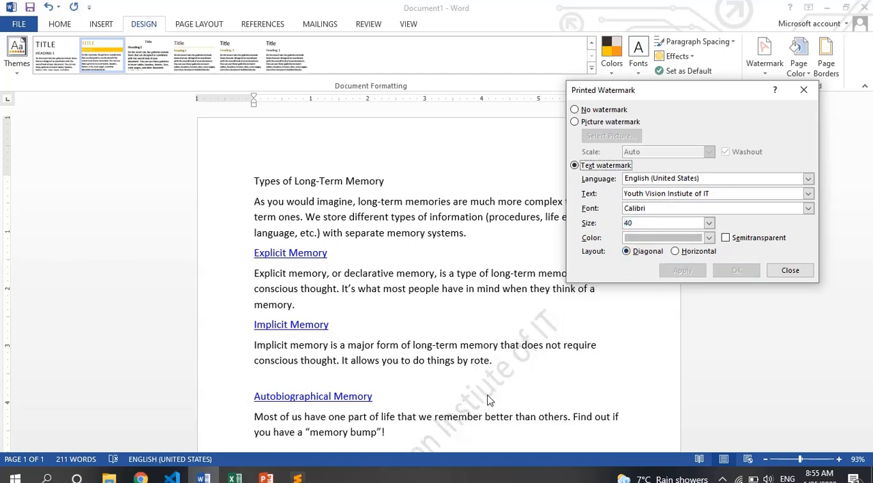
- Enlarge the watermark's text size to 80 and apply it
left_click(710, 223)
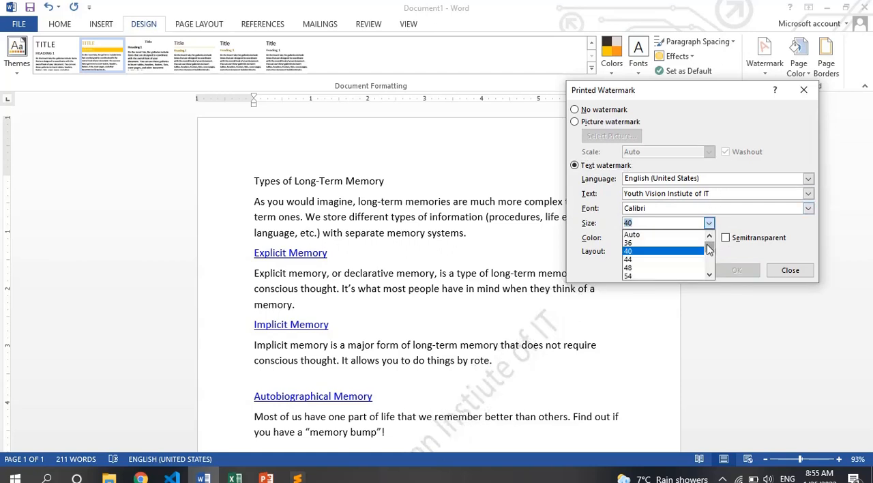
scroll(708, 253, "down", 2)
left_click(648, 258)
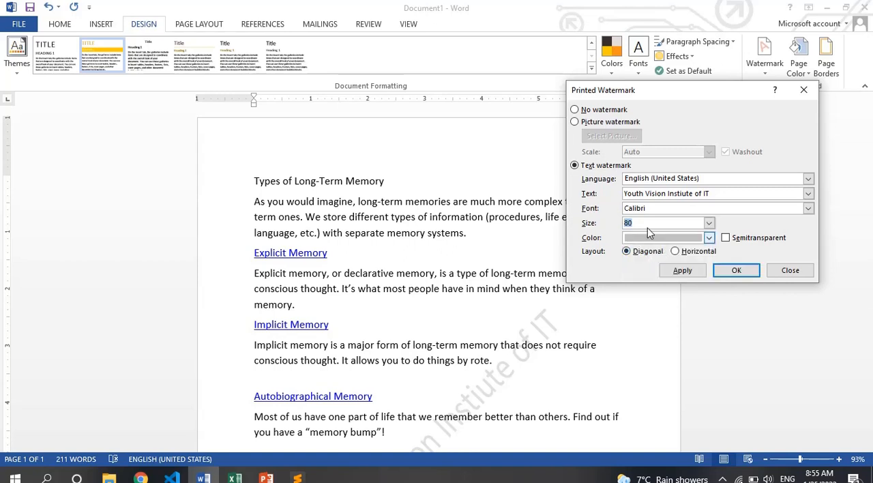
left_click(683, 272)
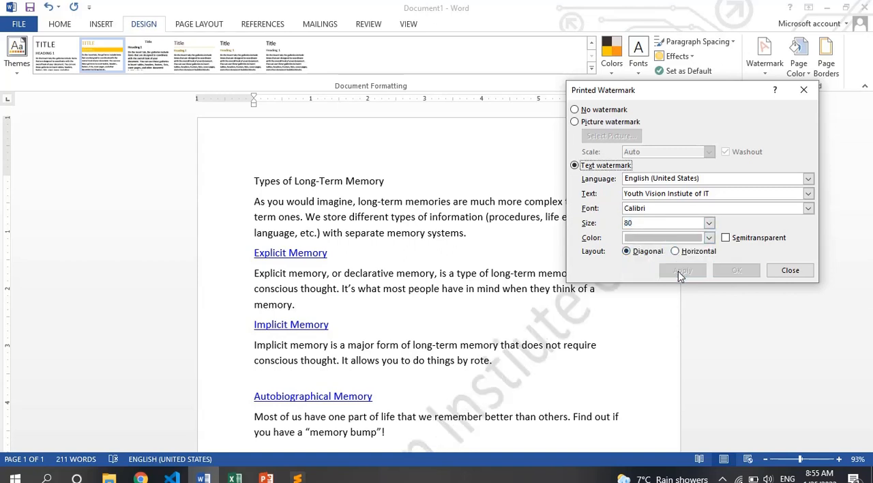
- Switch the text watermark to a horizontal layout, reduce its size to 40, and apply it to the document
left_click(675, 254)
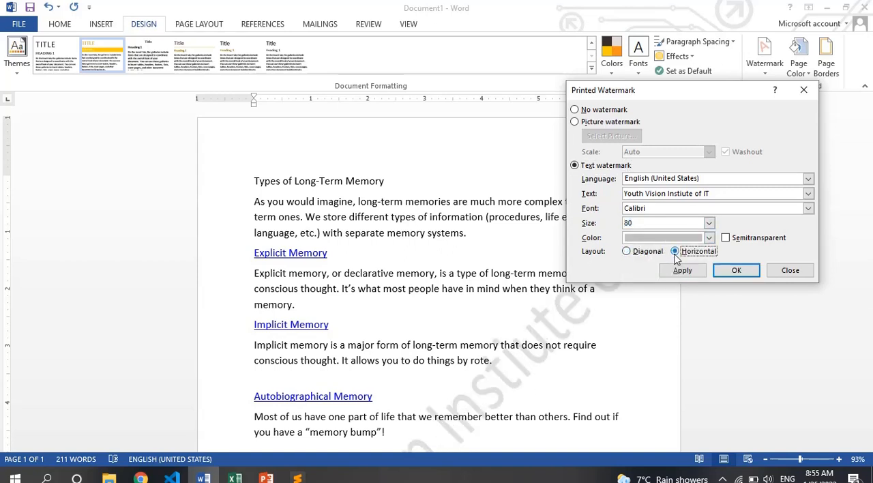
left_click(683, 271)
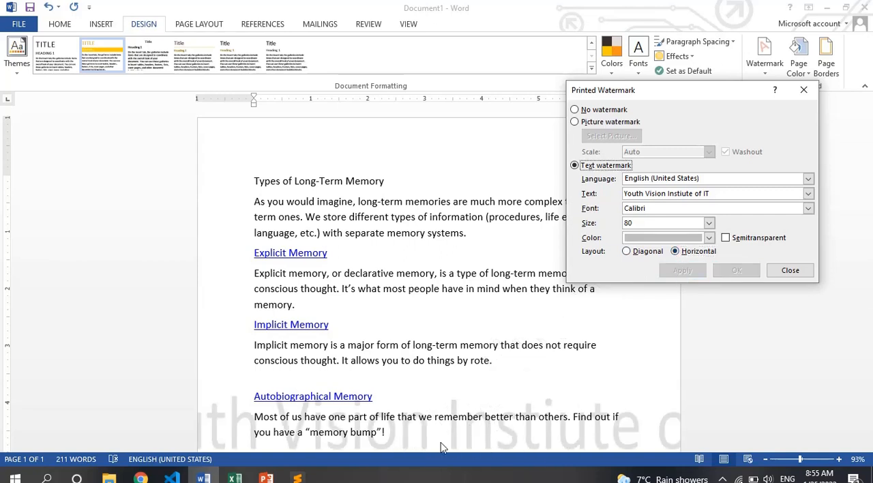
double_click(658, 223)
key("BackSpace")
type("40")
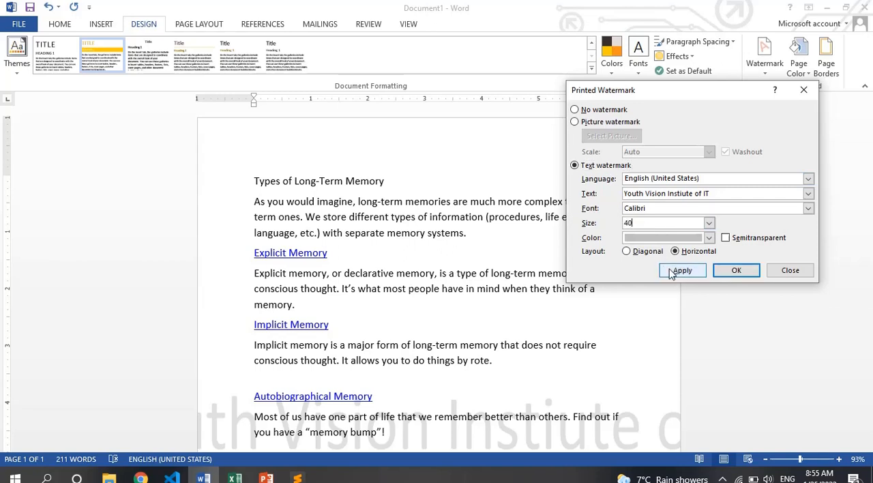
left_click(672, 271)
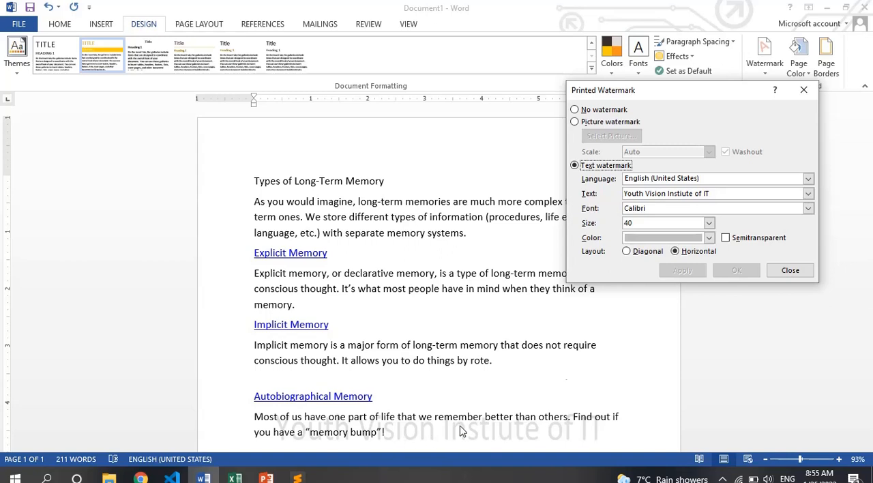
- Return the text watermark to a diagonal layout and apply it
left_click(634, 253)
left_click(673, 270)
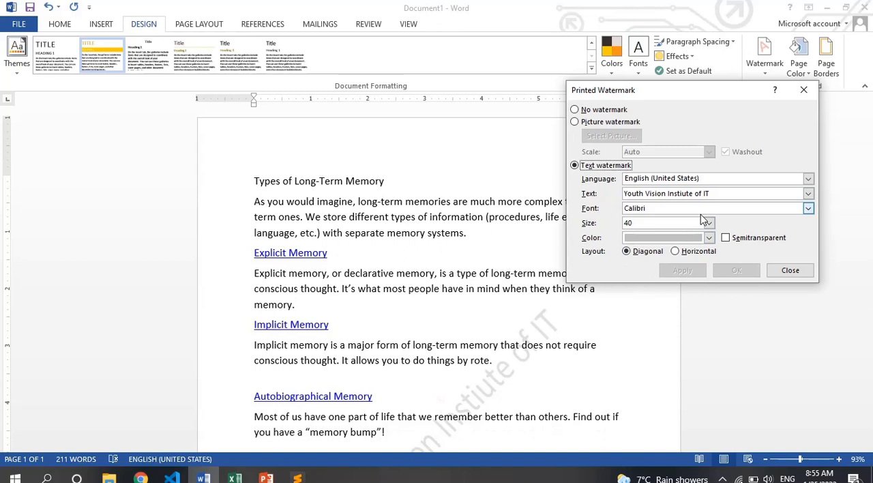
- Replace the text watermark with a picture watermark using lap.png from the Desktop, with automatic scale and washout on
left_click(596, 129)
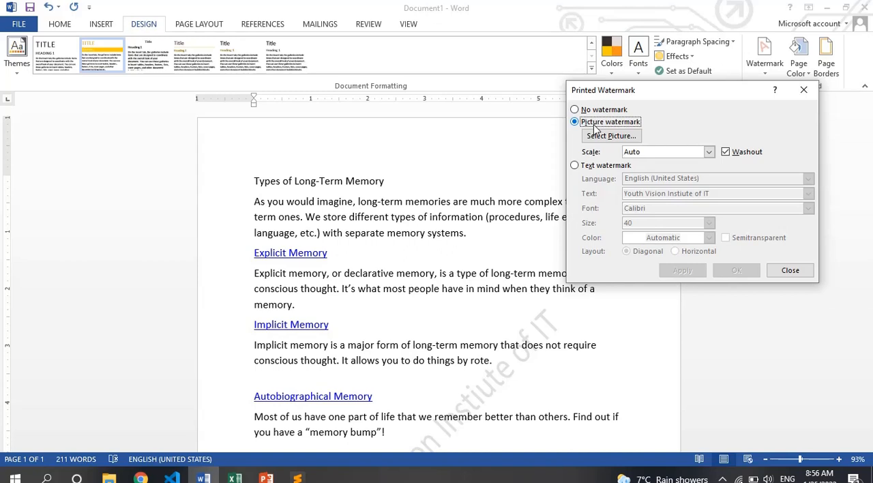
left_click(598, 137)
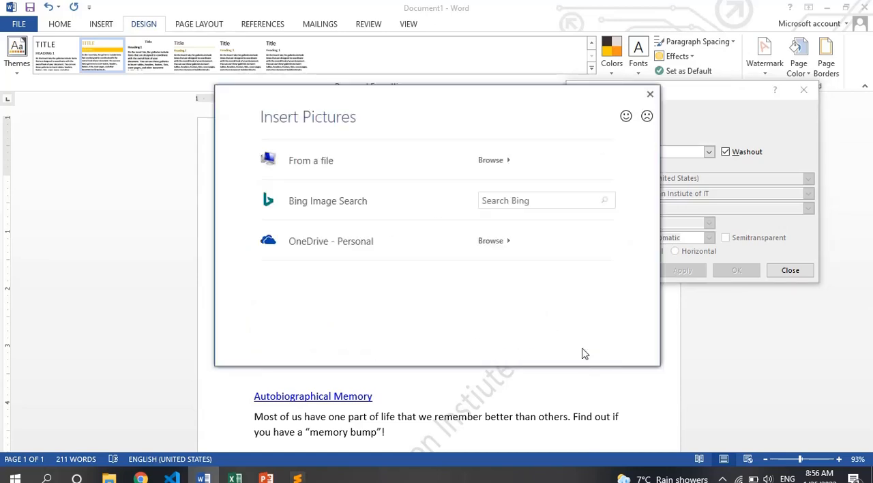
left_click(311, 161)
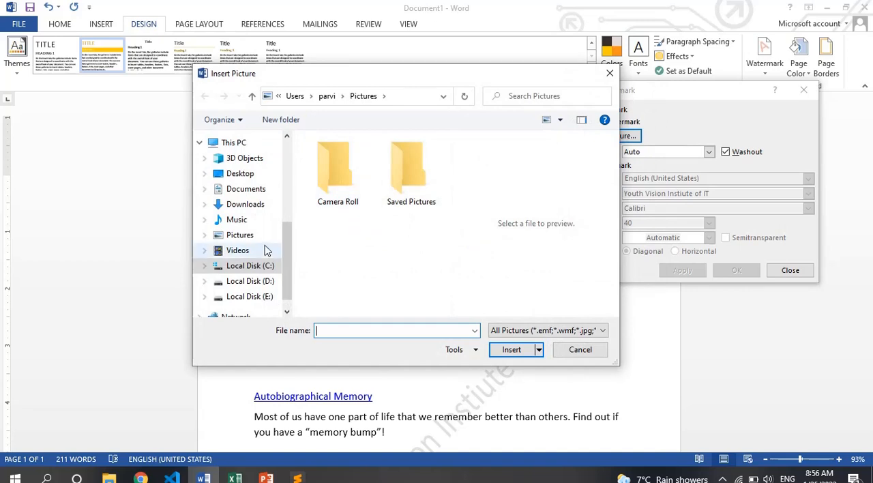
left_click(248, 179)
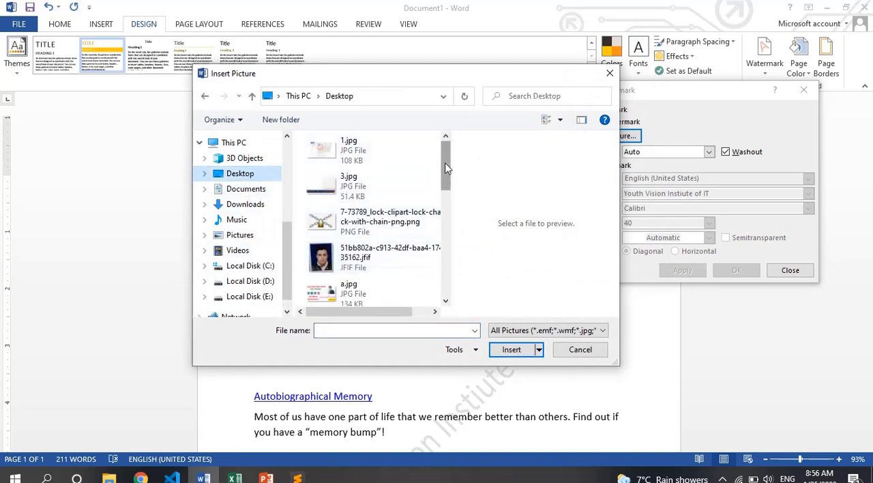
left_click_drag(446, 167, 436, 234)
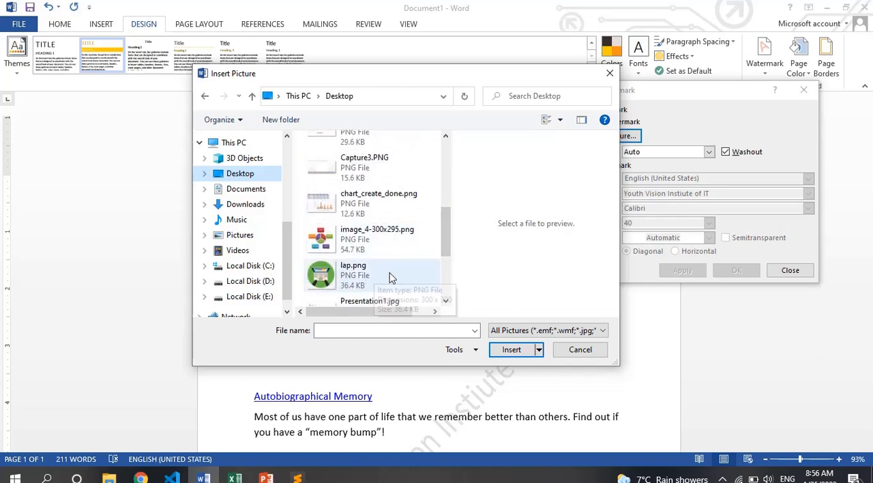
double_click(375, 279)
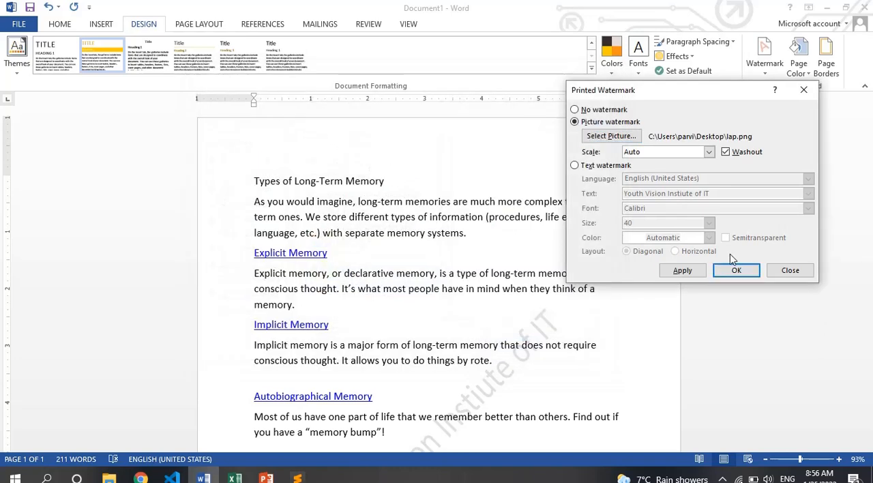
left_click(685, 270)
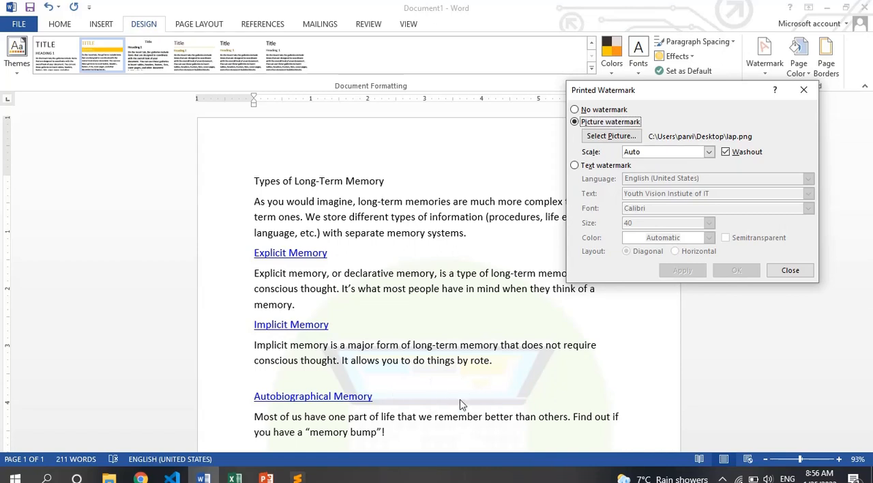
- Apply the picture watermark with washout off and check the page in print preview
left_click(727, 153)
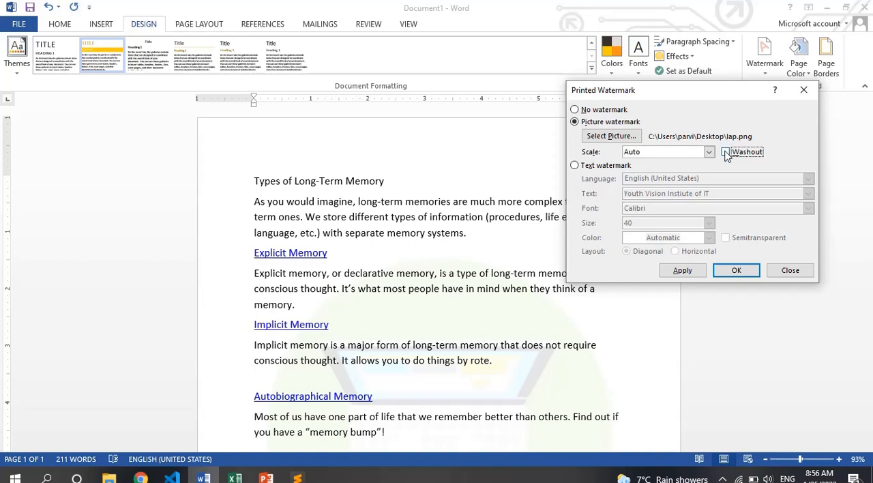
left_click(682, 271)
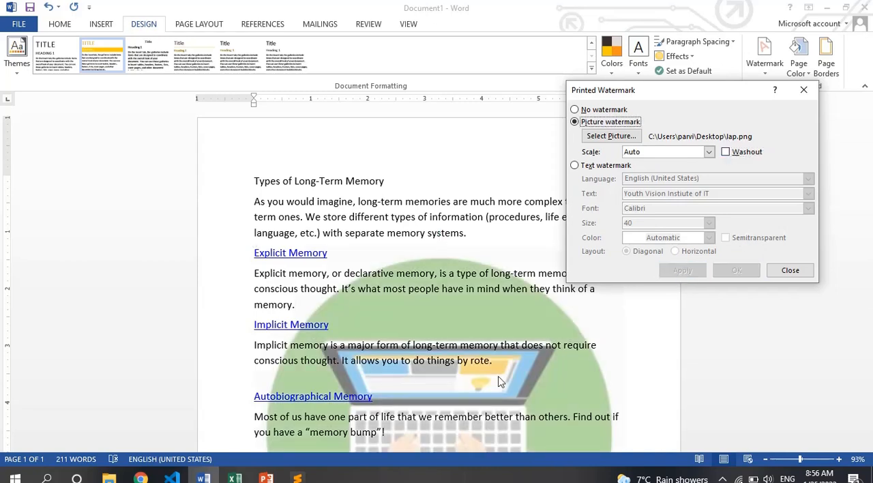
left_click(790, 271)
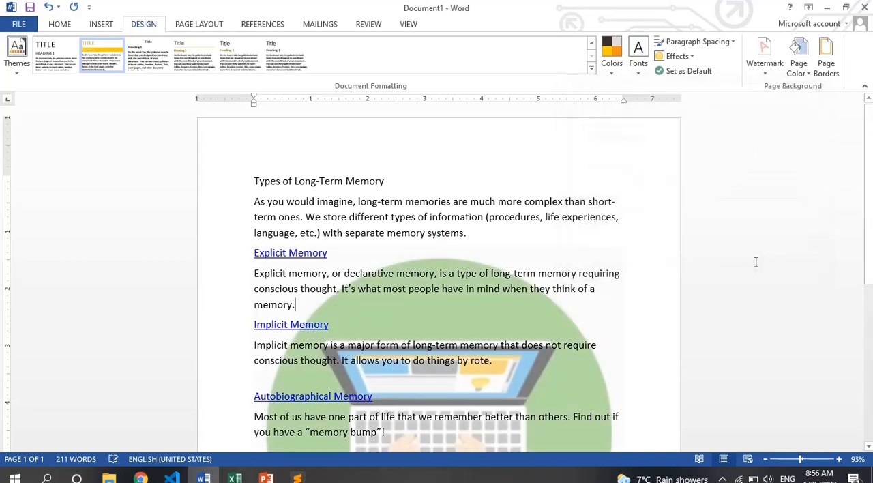
key("ctrl+p")
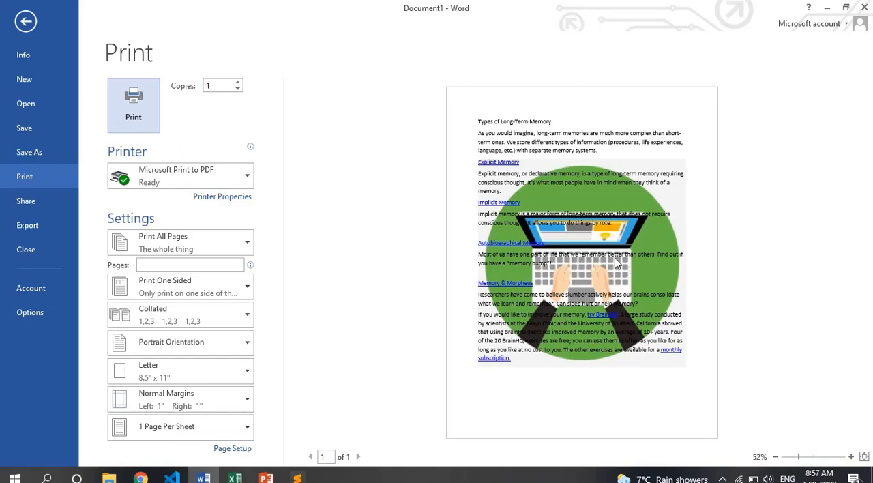
key("Escape")
- Turn washout back on for the existing picture watermark, apply it, and check the page in print preview
left_click(758, 77)
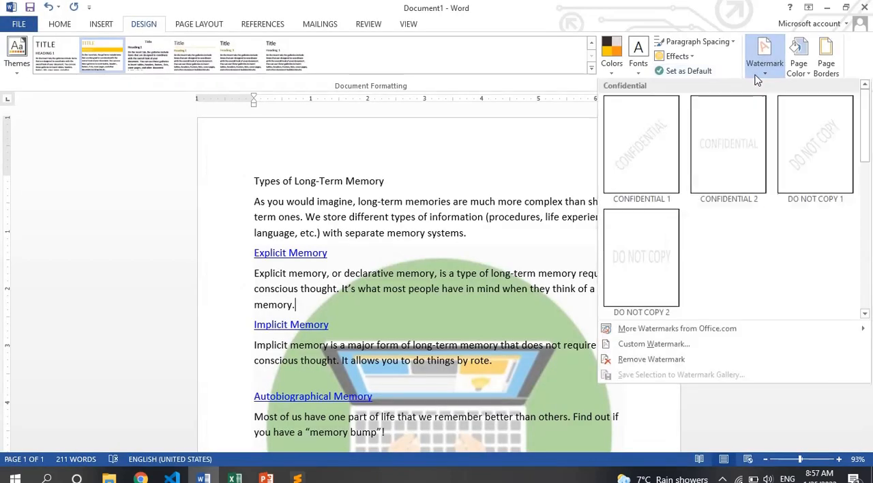
left_click(686, 347)
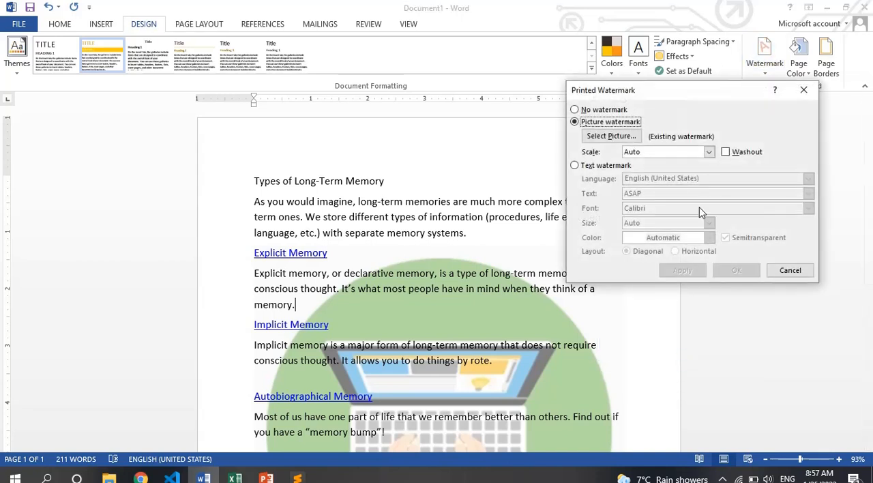
left_click(726, 153)
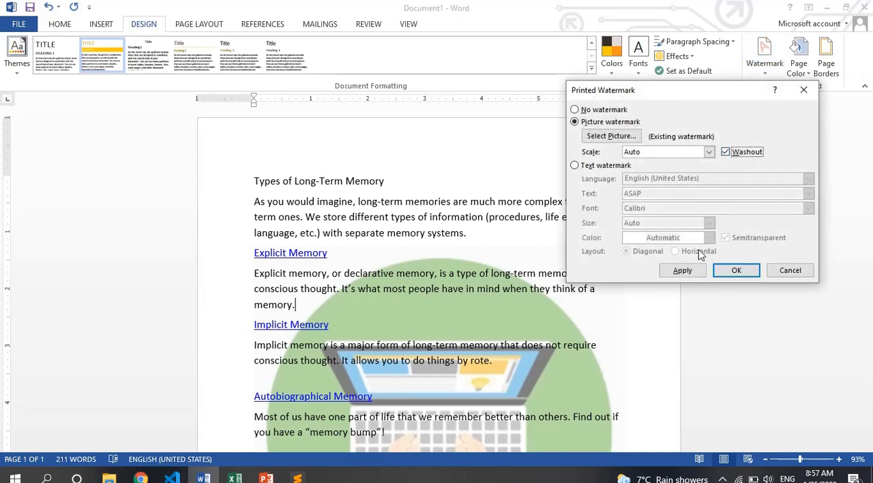
left_click(682, 270)
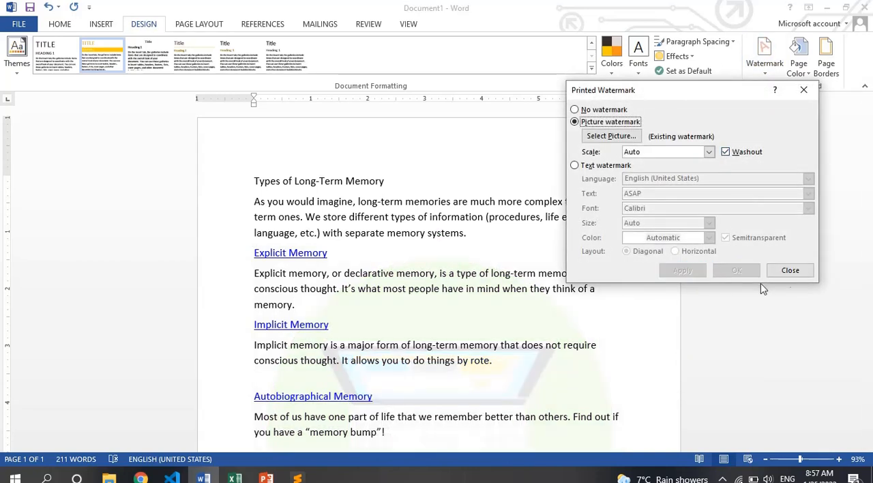
left_click(790, 271)
key("ctrl+p")
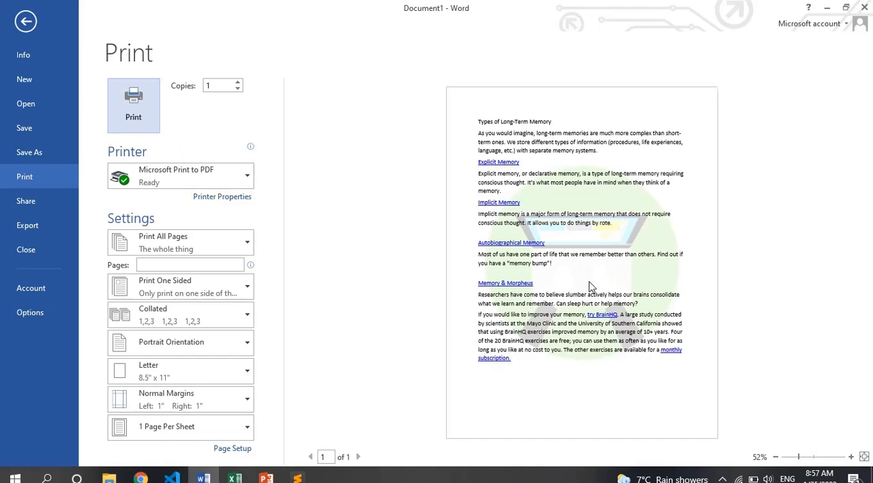
key("Escape")
- Try removing the picture watermark from the document
left_click(758, 72)
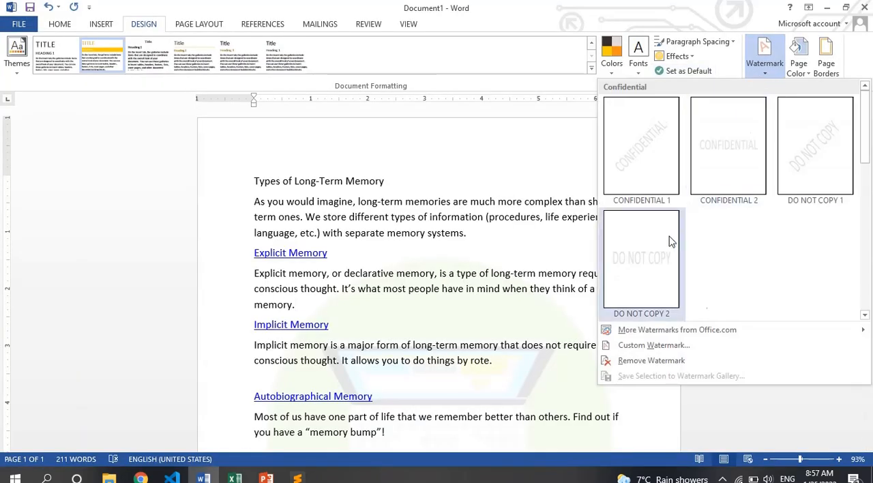
left_click(688, 359)
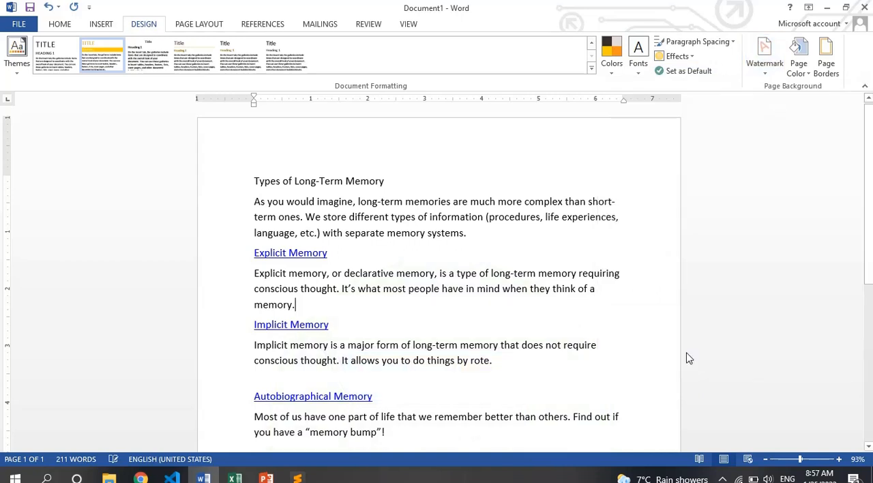
- Review the custom watermark settings of the existing picture watermark without changing them
left_click(764, 72)
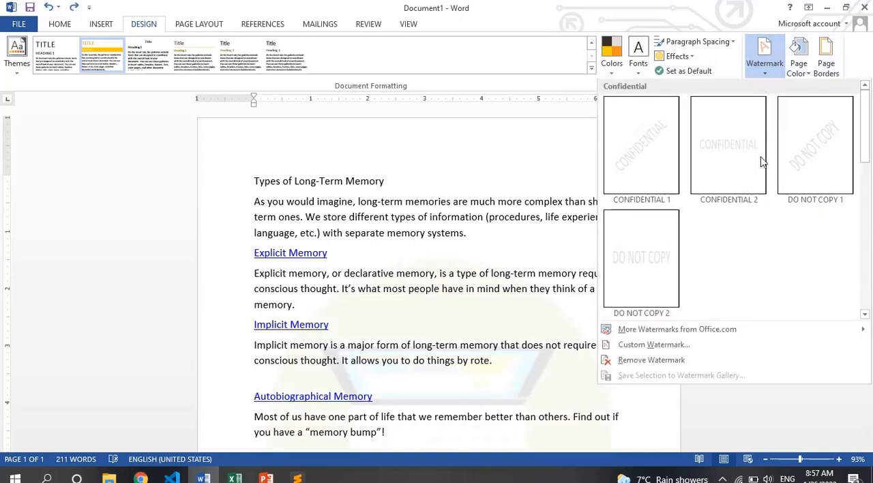
left_click(672, 351)
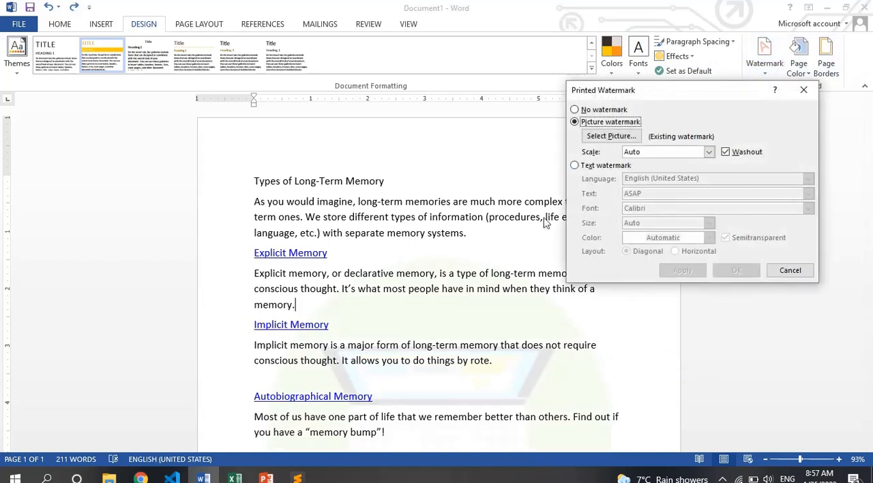
key("Escape")
left_click(770, 75)
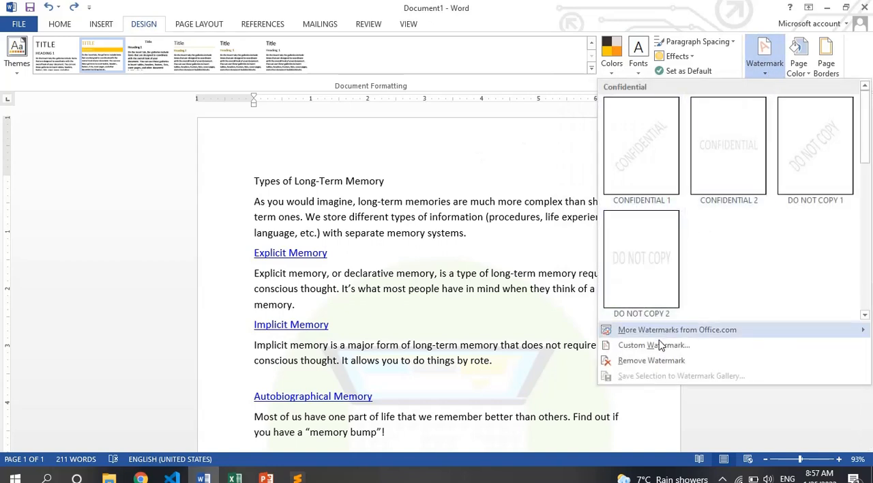
left_click(661, 345)
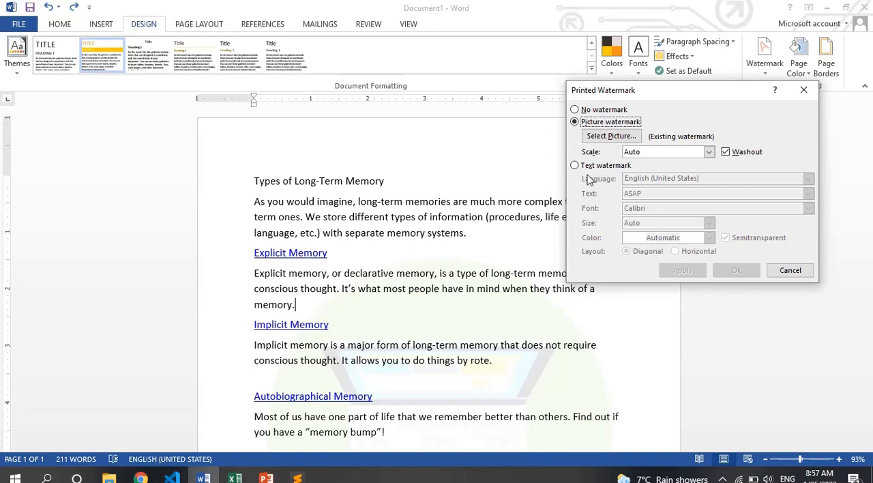
left_click(790, 271)
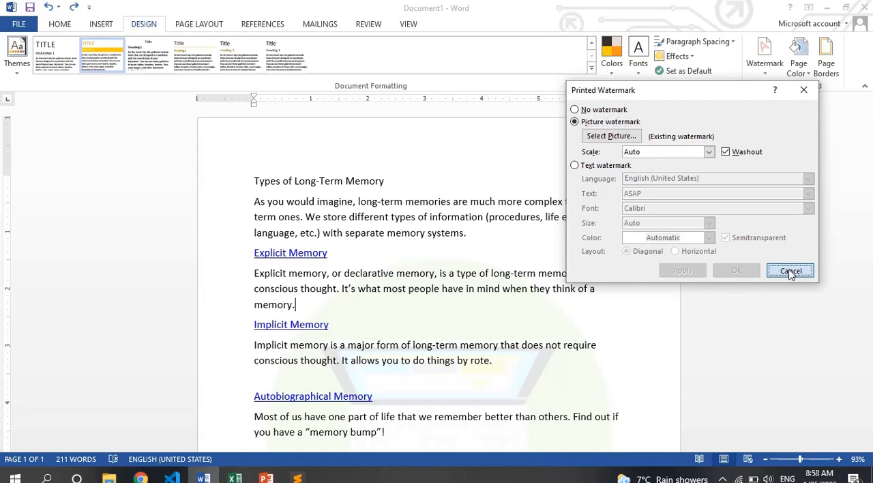
- Remove the washed-out picture watermark from the document
left_click(765, 68)
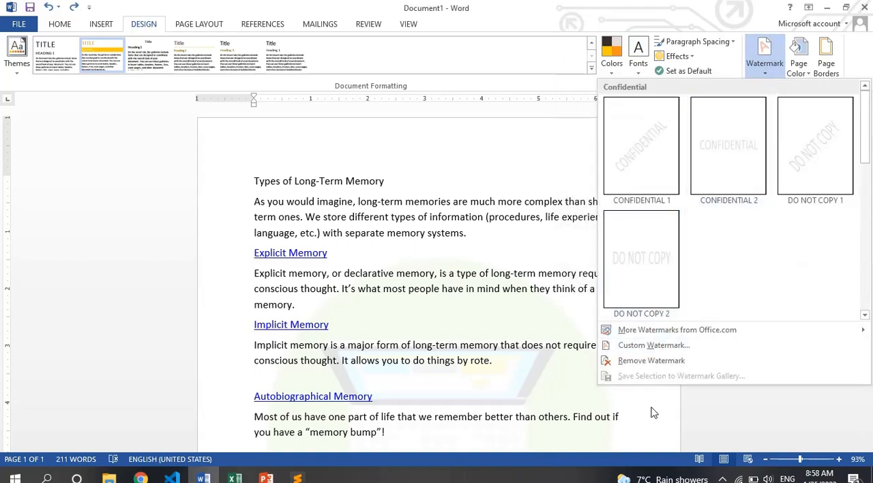
left_click(651, 361)
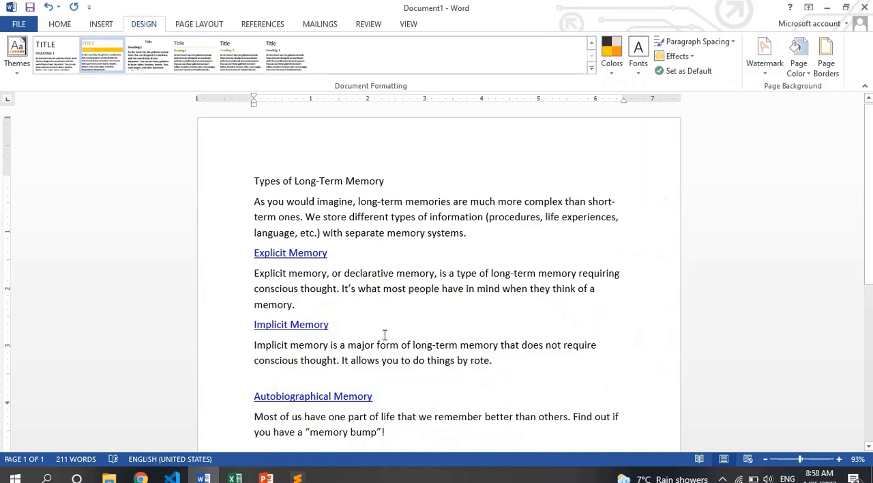
- Try a horizontal two-color gradient page background with yellow as Color 1 and black as Color 2, and undo it
left_click(798, 76)
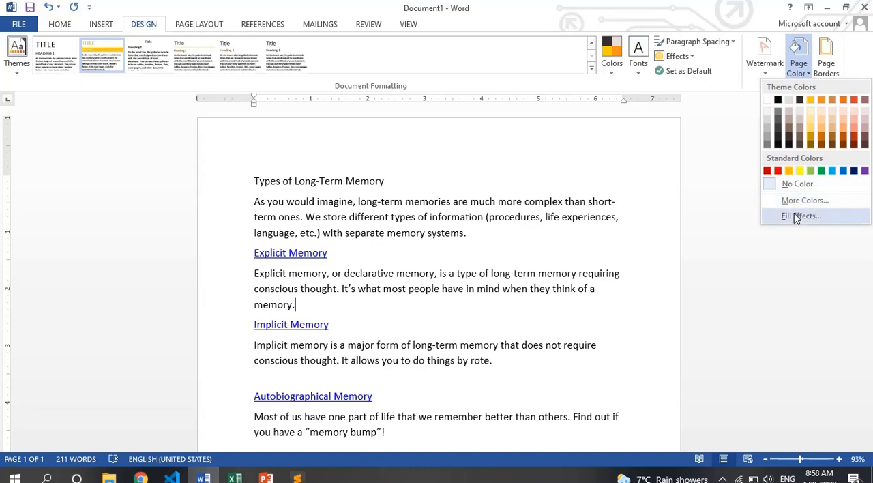
left_click(794, 215)
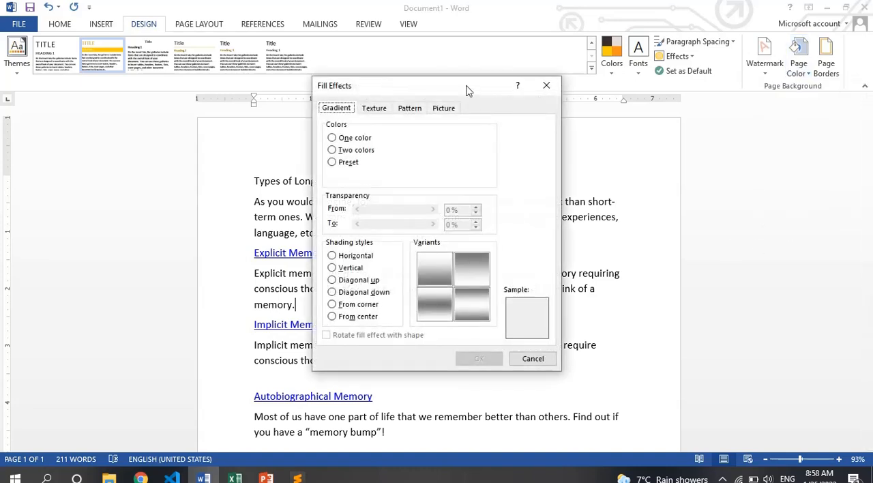
left_click_drag(468, 91, 837, 38)
left_click(732, 101)
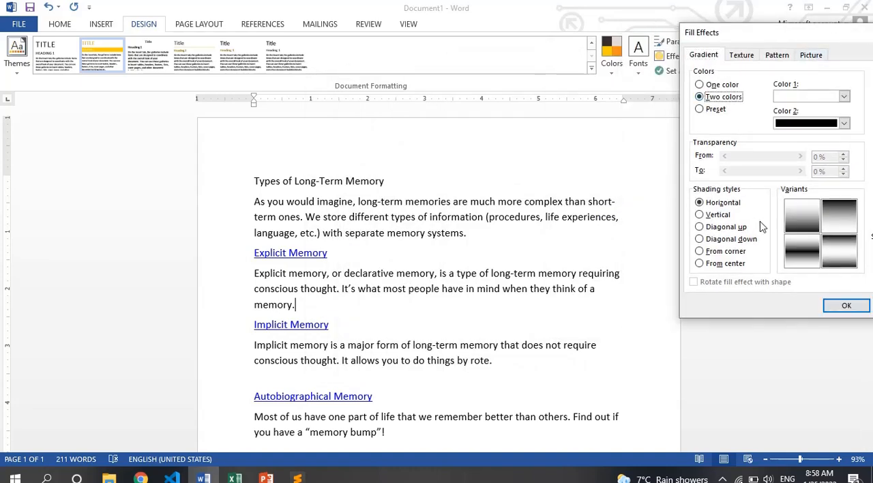
left_click(803, 218)
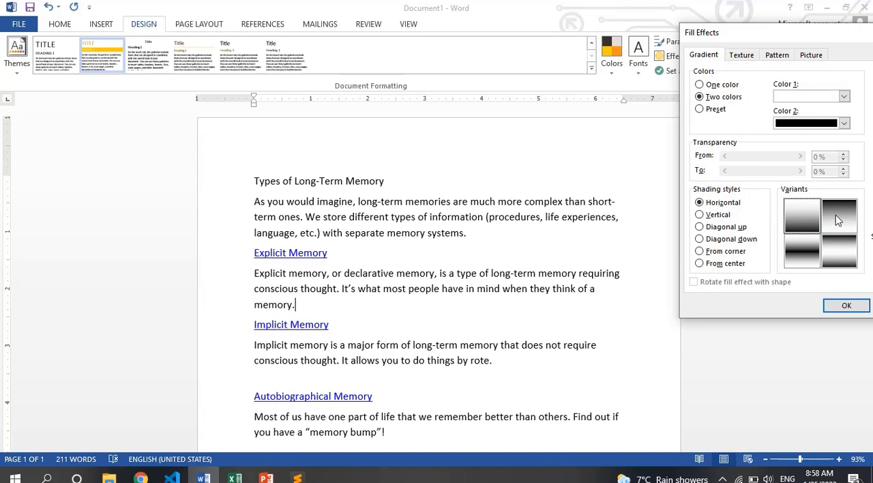
left_click(845, 98)
left_click(801, 200)
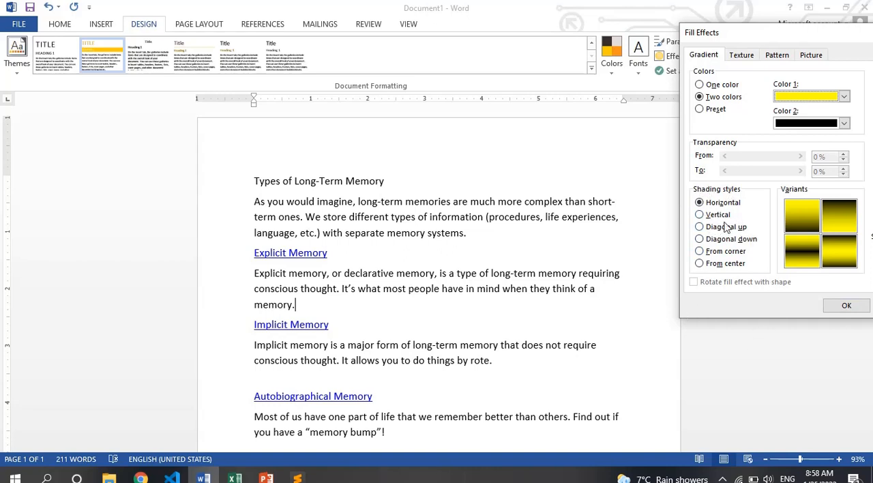
left_click(846, 307)
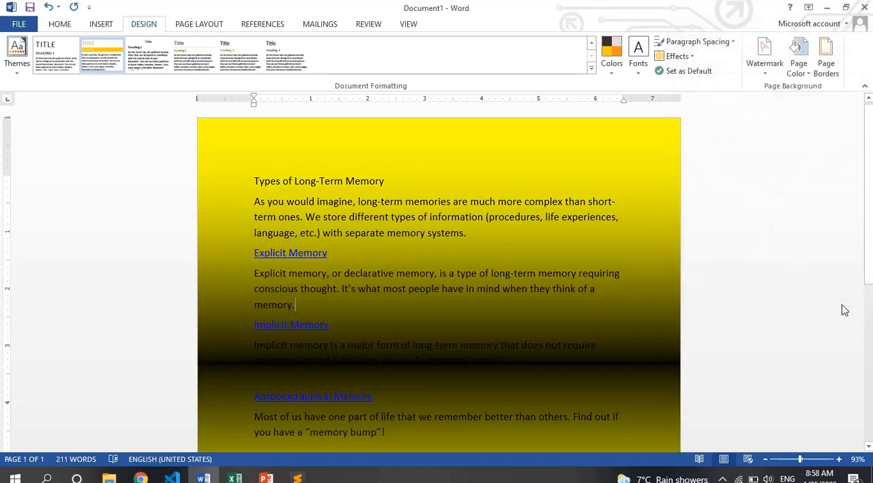
scroll(526, 273, "down", 3)
scroll(526, 272, "up", 3)
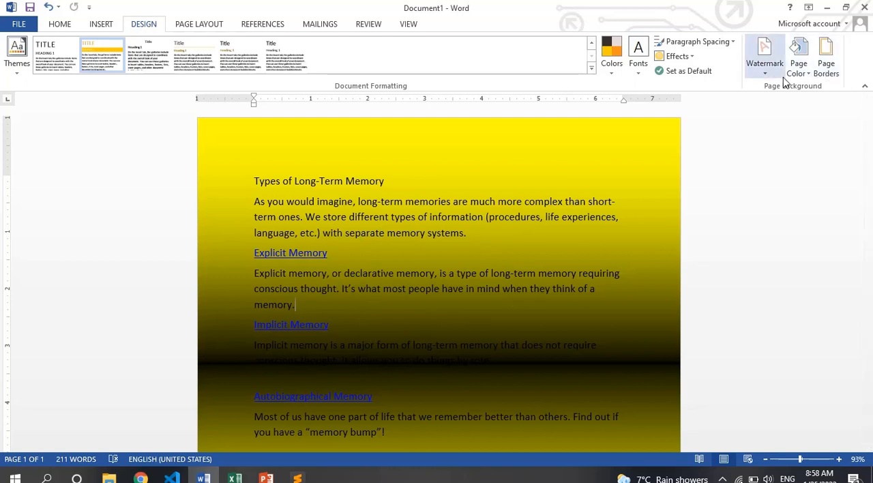
key("ctrl+z")
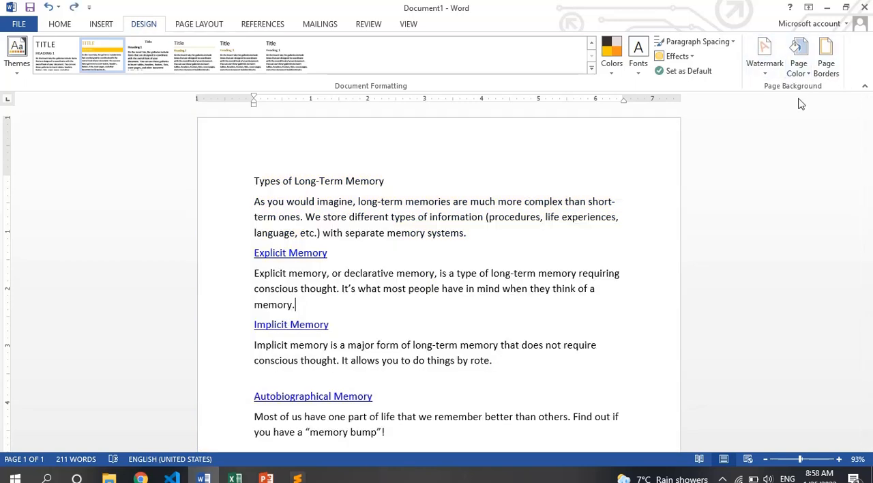
- Add a solid ½ pt box page border to the whole document and check it in print preview
left_click(824, 63)
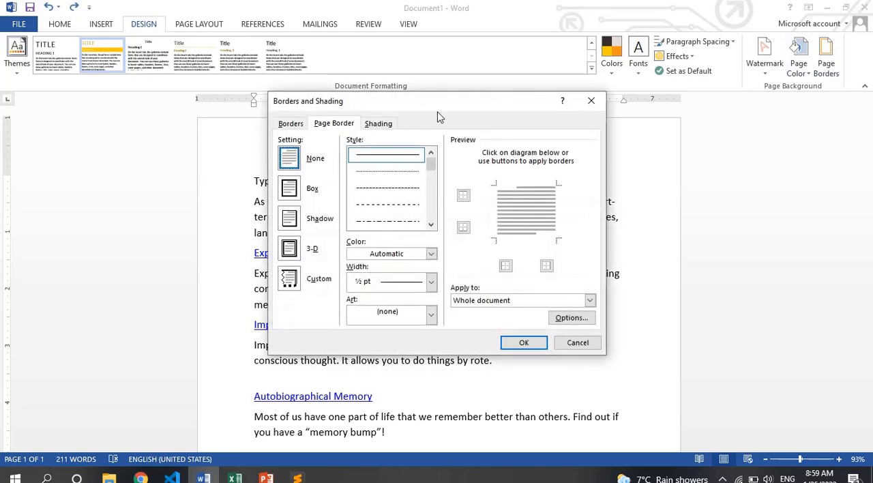
mouse_move(438, 114)
left_mouse_down()
mouse_move(630, 131)
mouse_move(647, 61)
left_mouse_up()
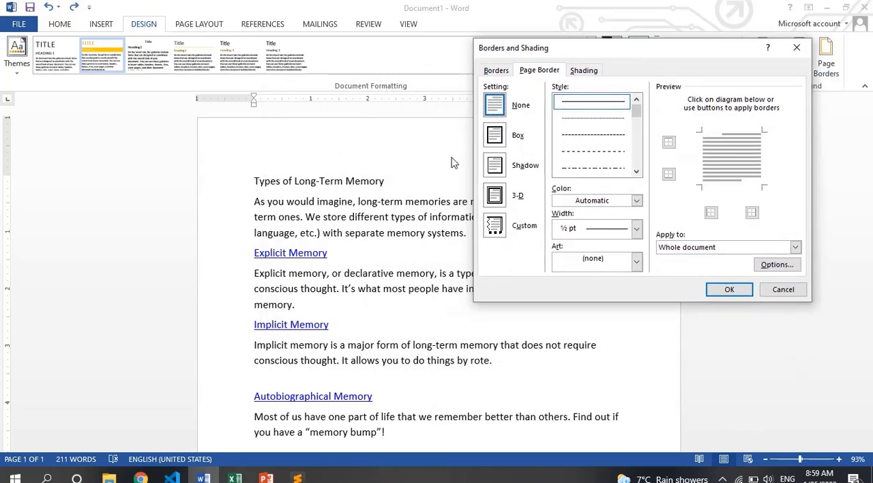
left_click(495, 137)
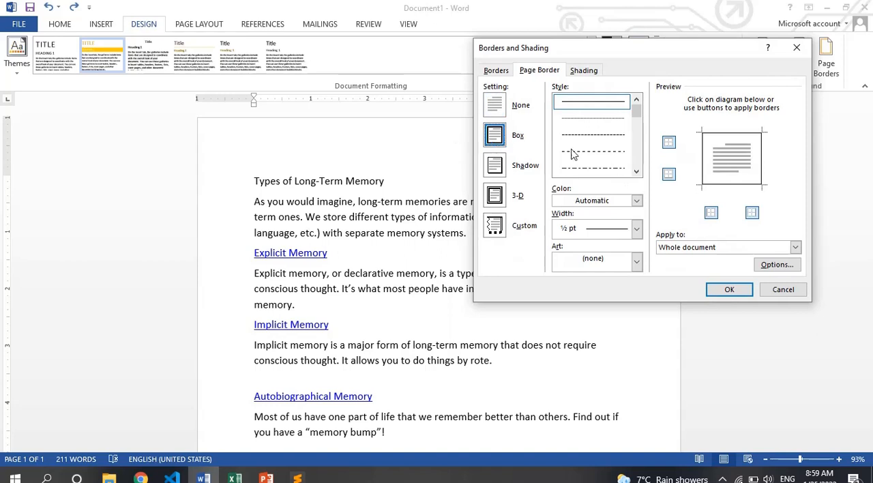
left_click(728, 290)
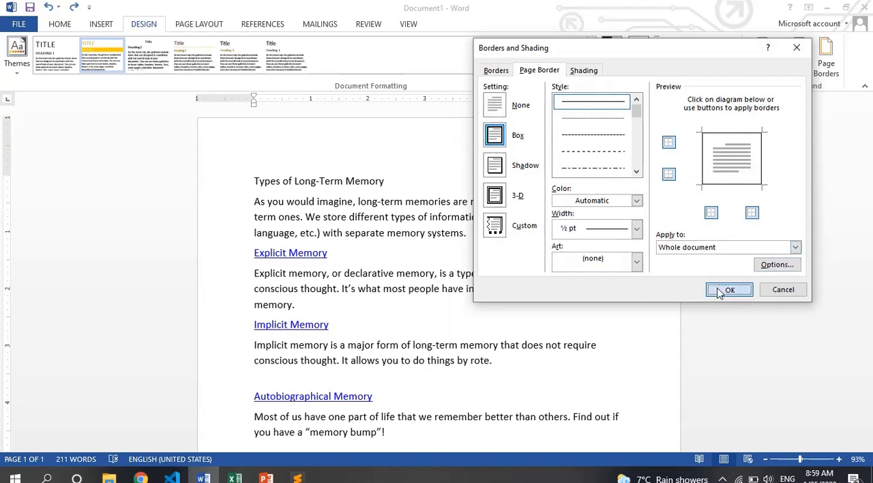
scroll(440, 189, "down", 6)
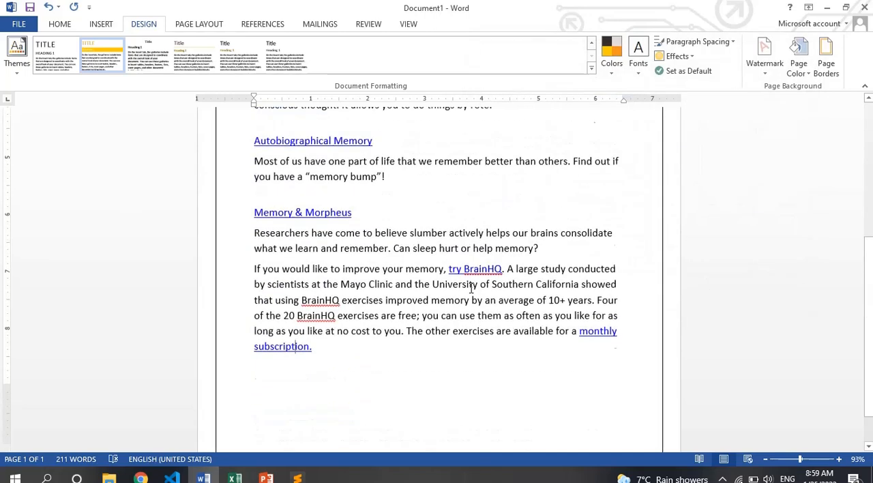
scroll(473, 292, "up", 6)
key("ctrl+p")
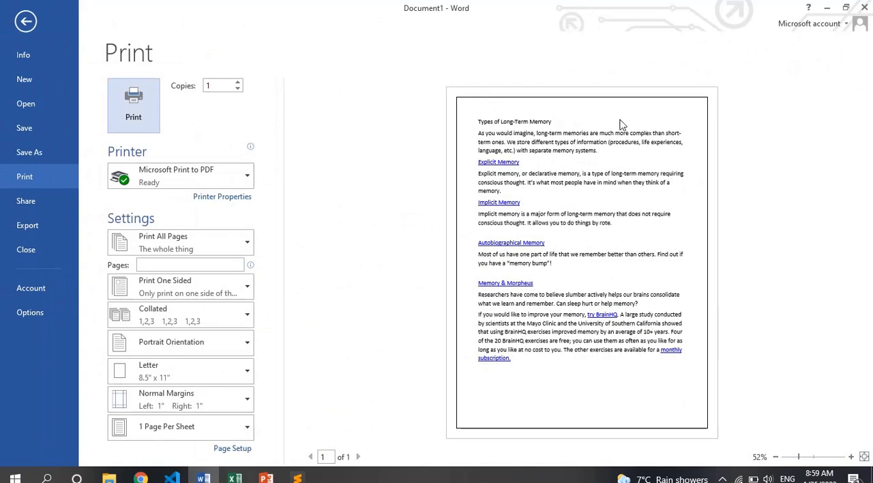
key("Escape")
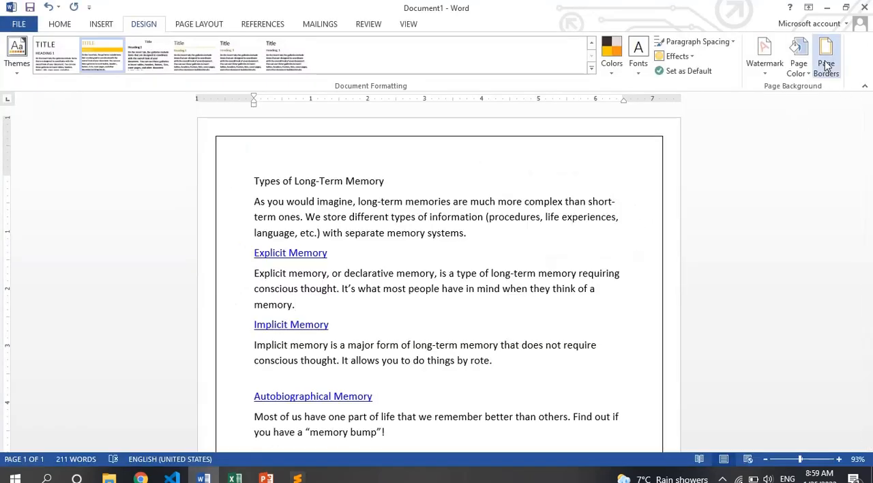
- Change the box page border's line style to the double line combining a thick and a thin stroke
left_click(826, 71)
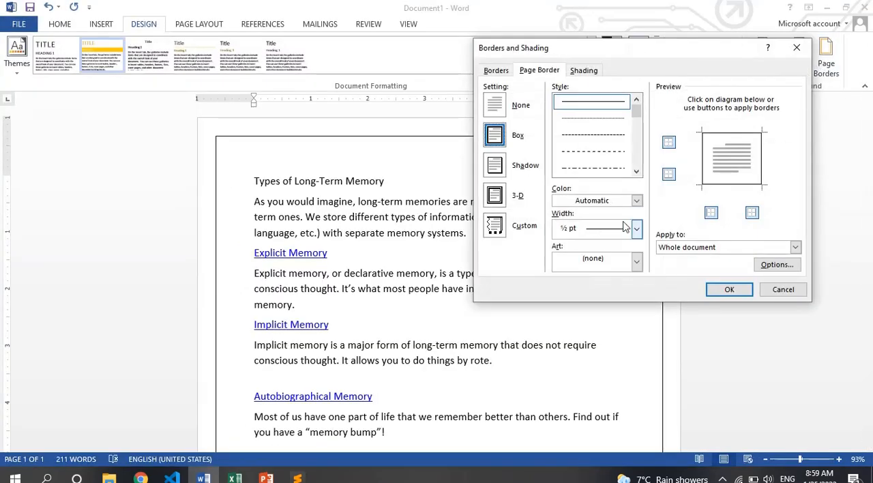
left_click(609, 125)
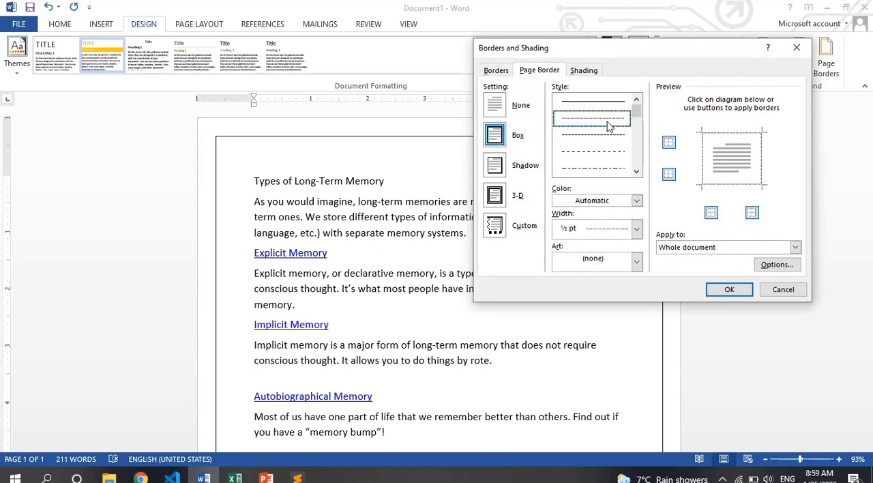
left_click(606, 137)
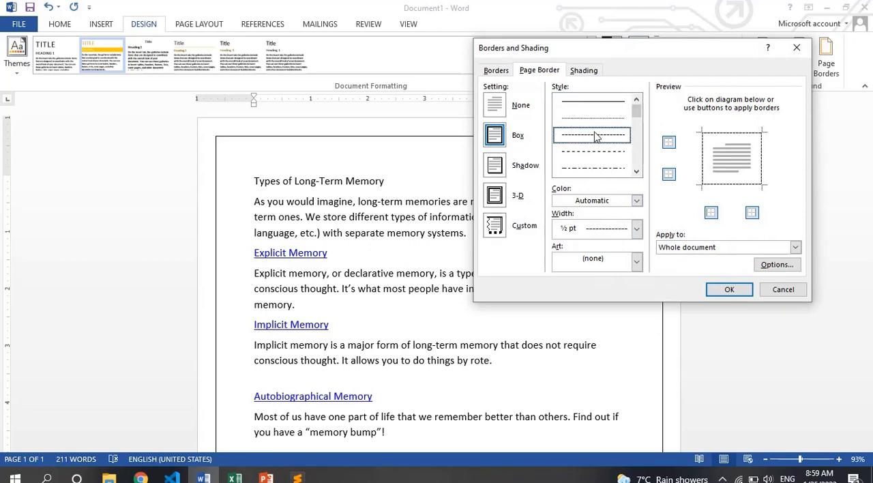
left_click_drag(635, 114, 638, 130)
left_click(603, 168)
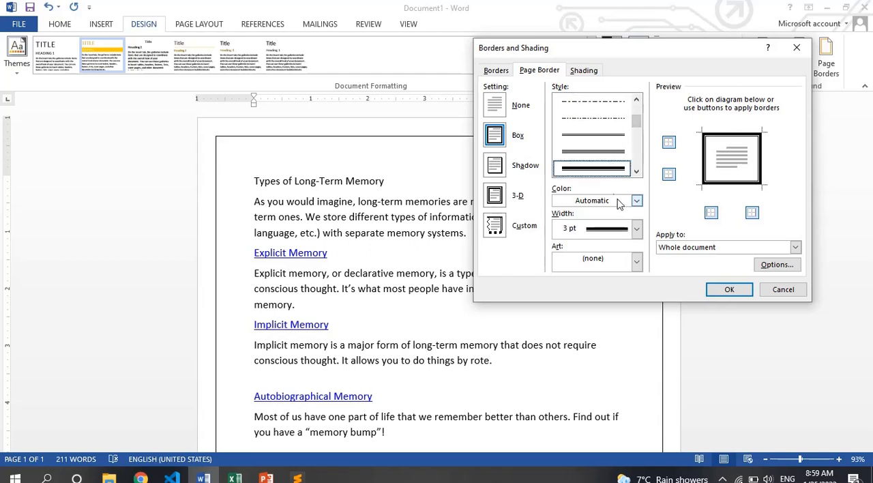
- Color the page border orange with a 3 pt width and apply it to the whole document
left_click(636, 200)
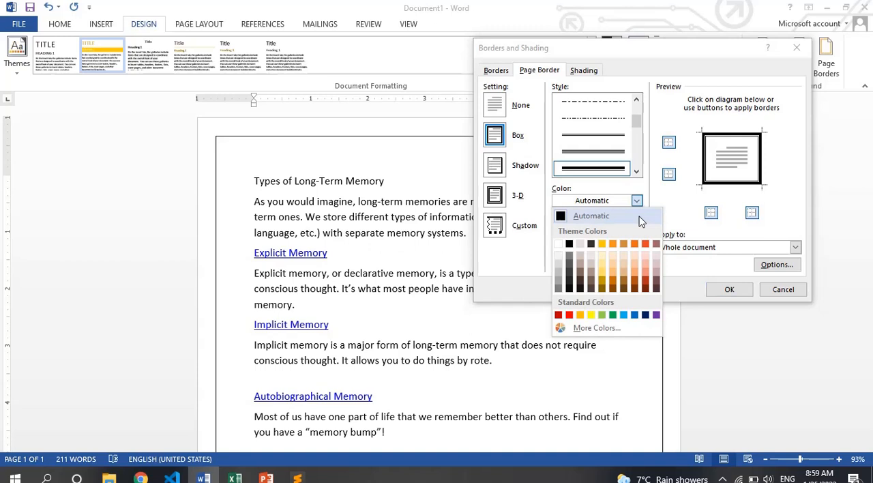
left_click(612, 249)
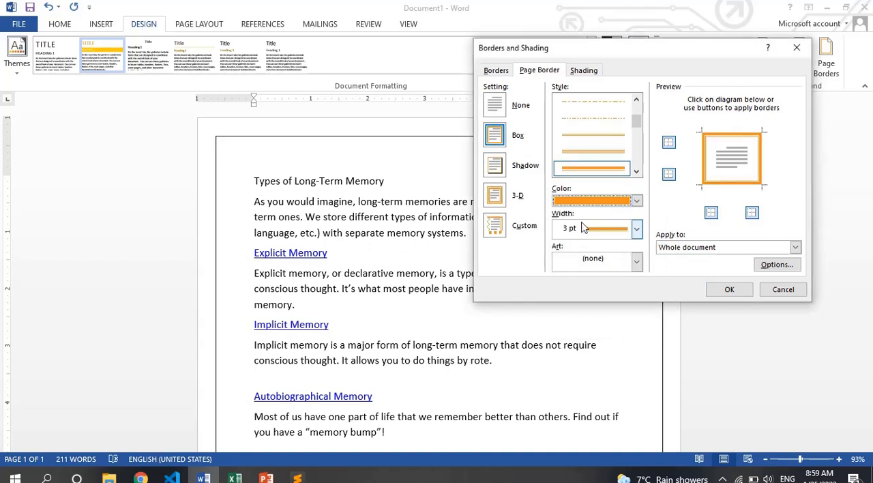
left_click(636, 228)
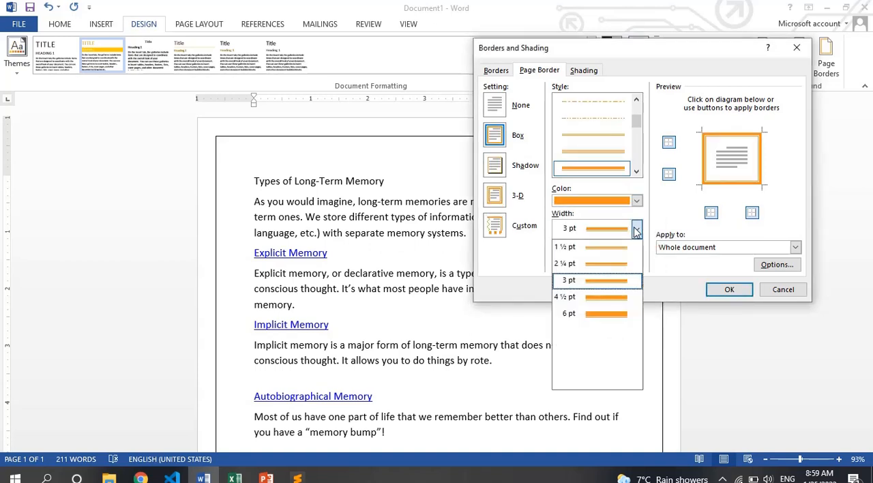
left_click(617, 287)
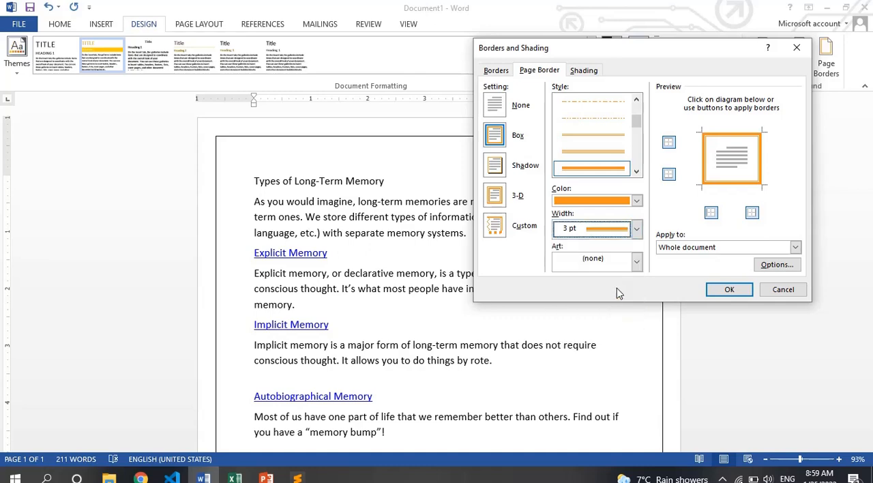
left_click(723, 290)
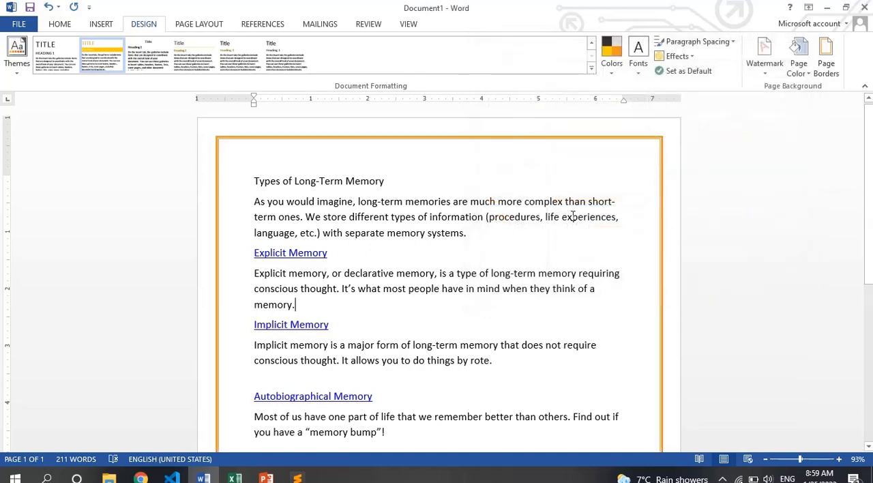
- Apply the Shadow setting to the orange page border and check the page in print preview
left_click(826, 60)
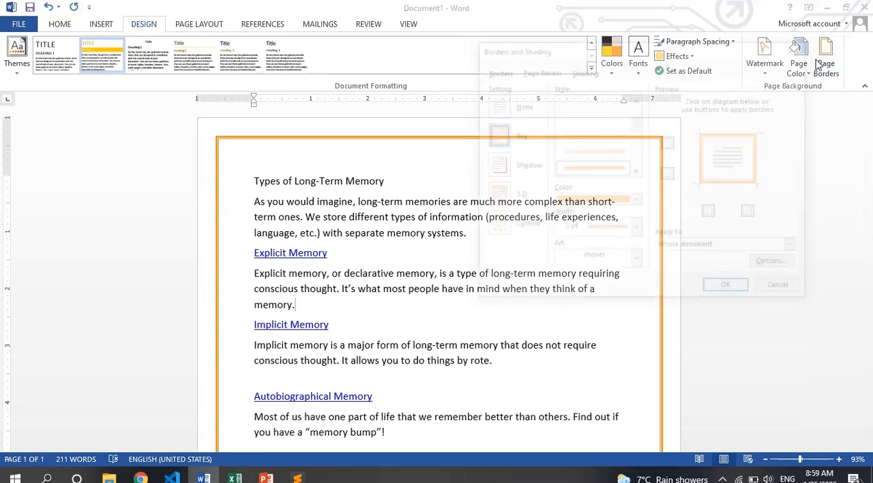
left_click(497, 170)
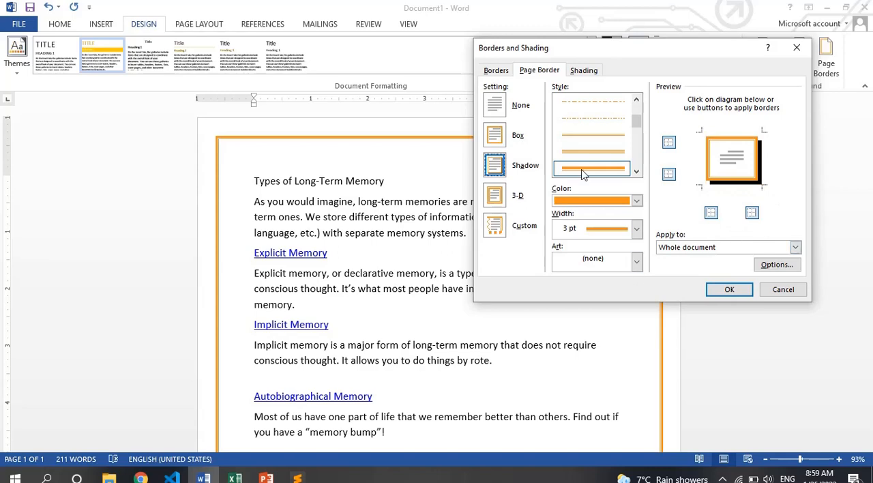
left_click(729, 289)
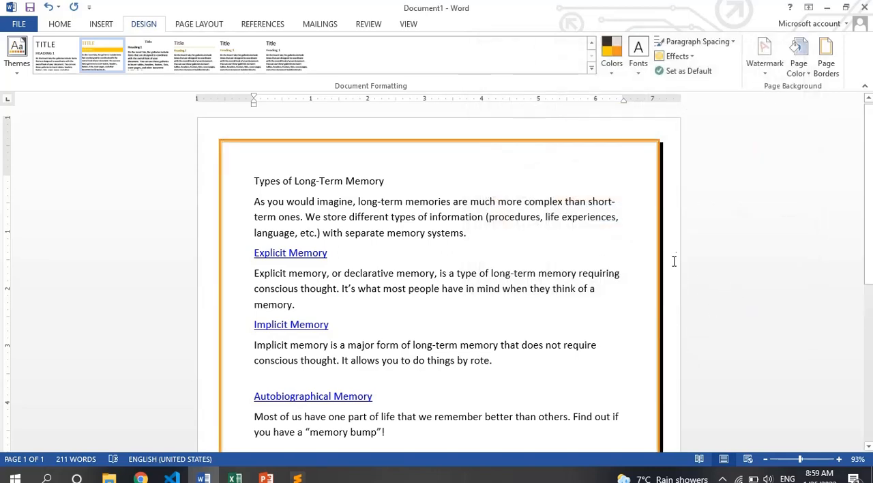
key("ctrl+p")
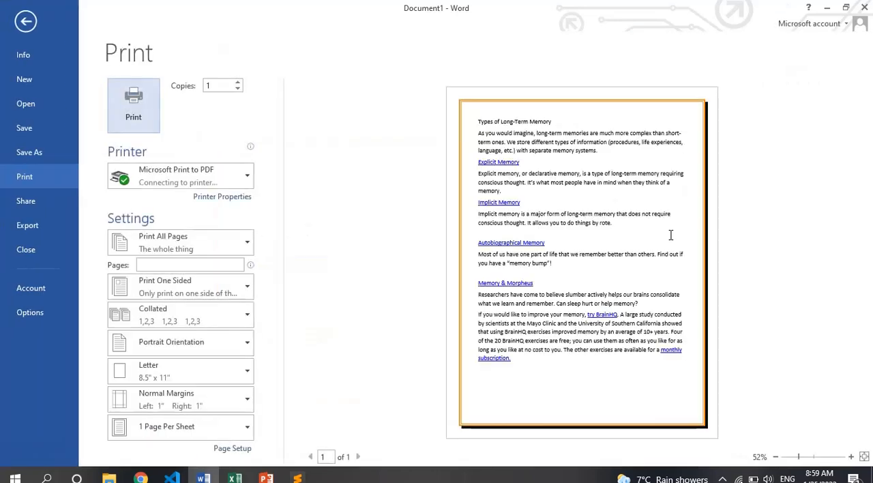
key("Escape")
- Remove the page border's top and bottom edges, keeping only the side lines, and check the end of the document
left_click(827, 67)
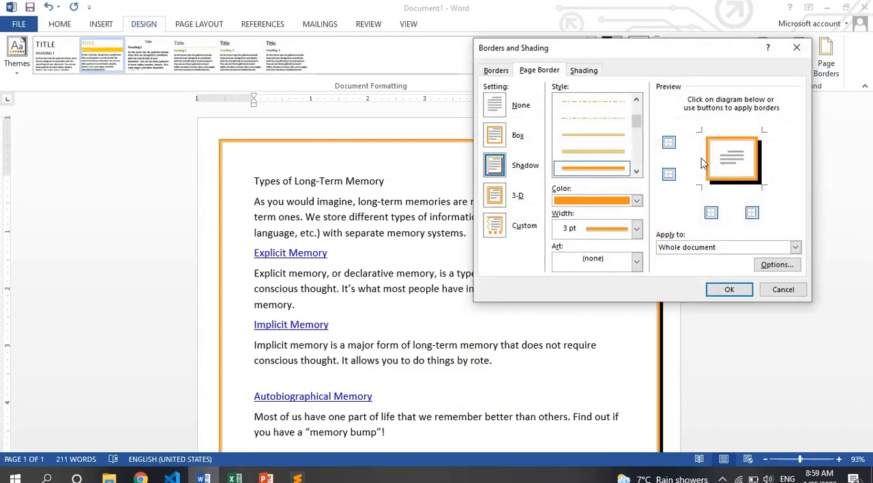
left_click(669, 143)
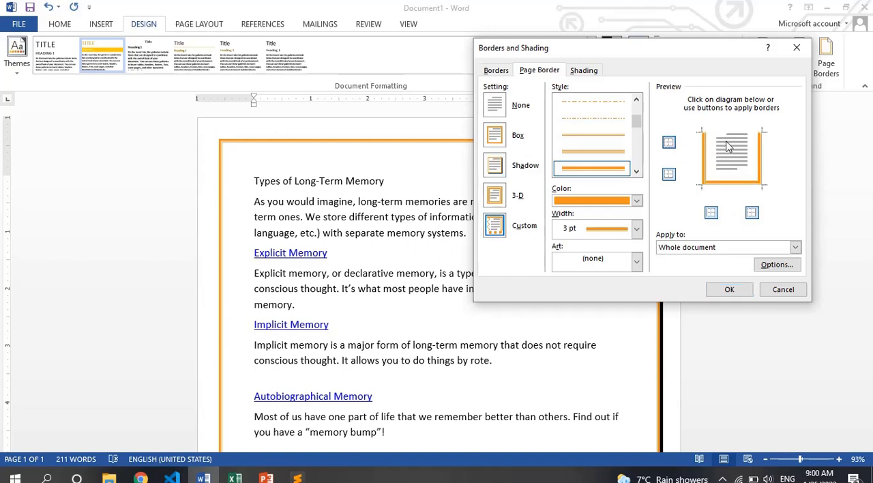
left_click(670, 175)
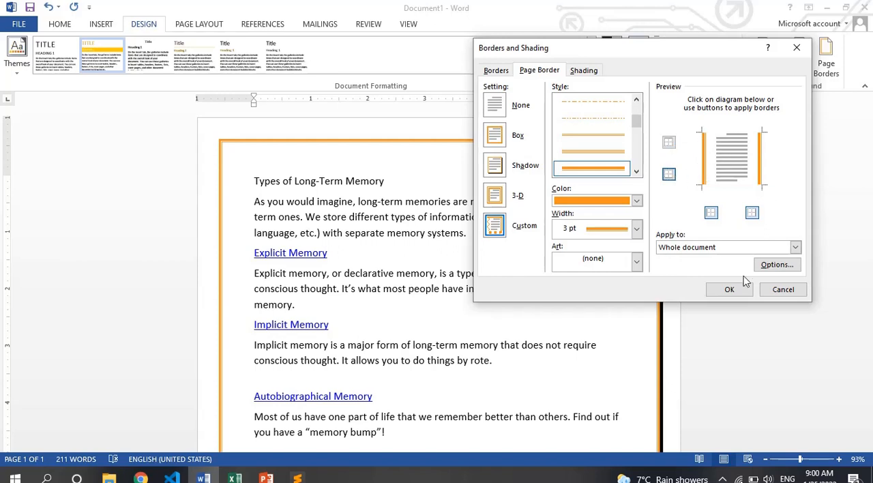
left_click(728, 290)
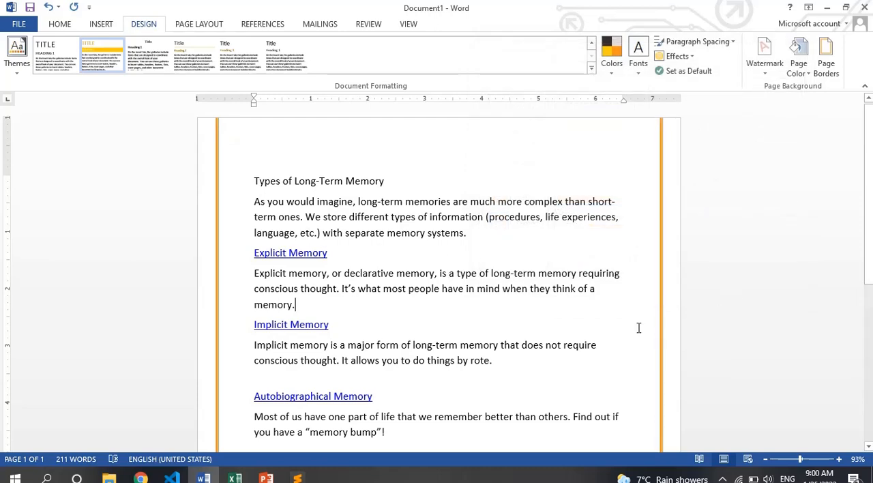
key("ctrl+End")
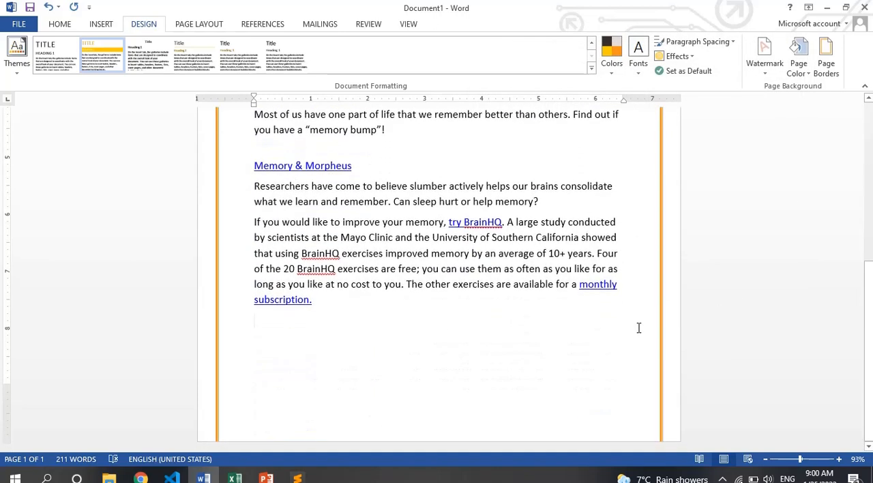
- Review the scope choices for the page border, keeping Whole document, and look over the paragraph border and shading settings
left_click(826, 56)
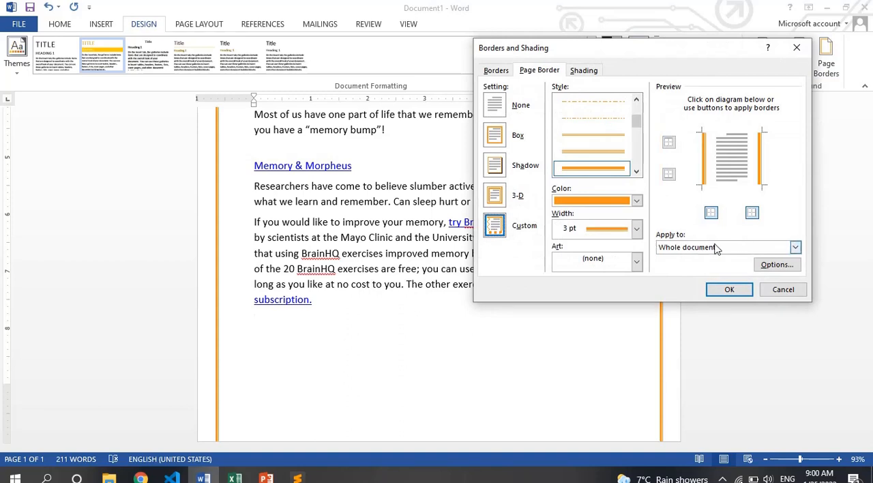
left_click(796, 247)
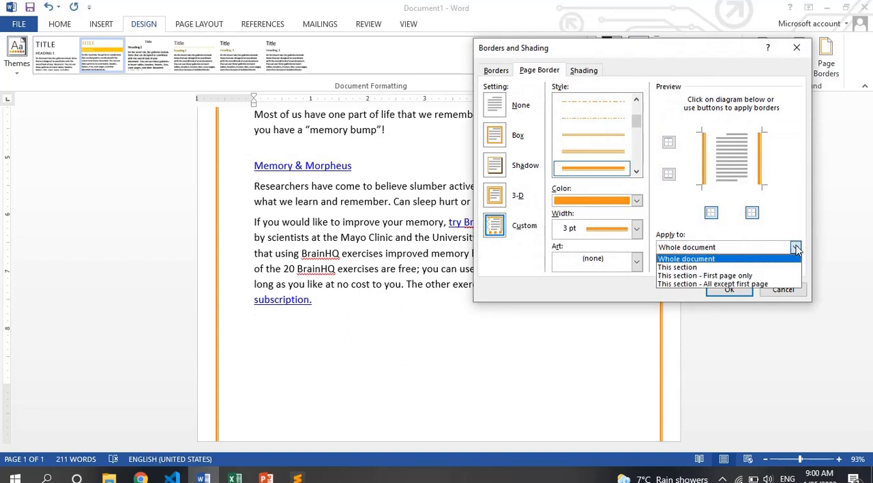
left_click(734, 259)
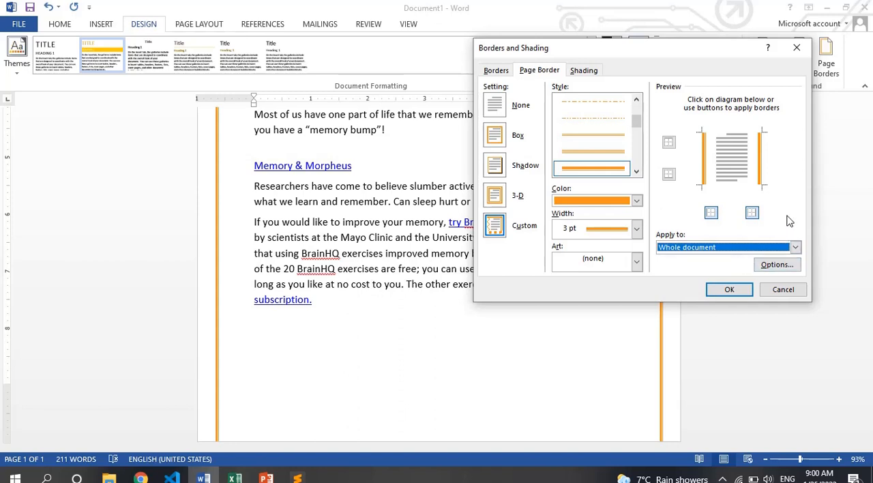
left_click(708, 200)
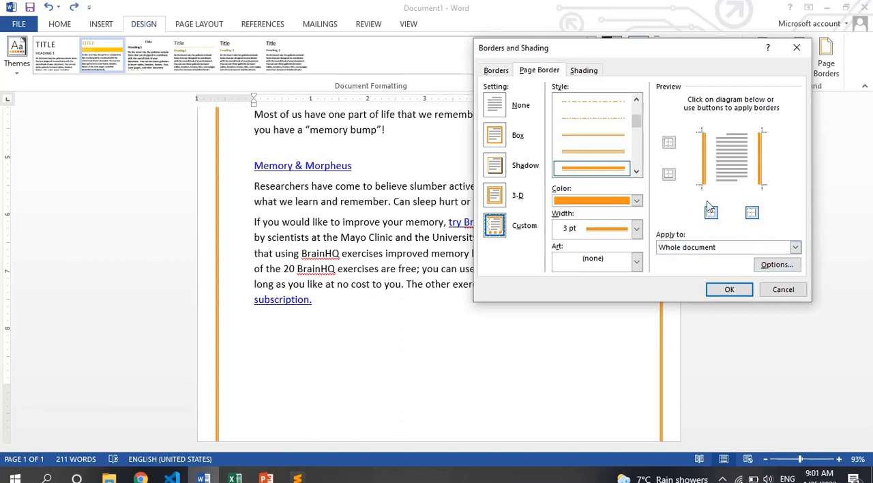
left_click(496, 70)
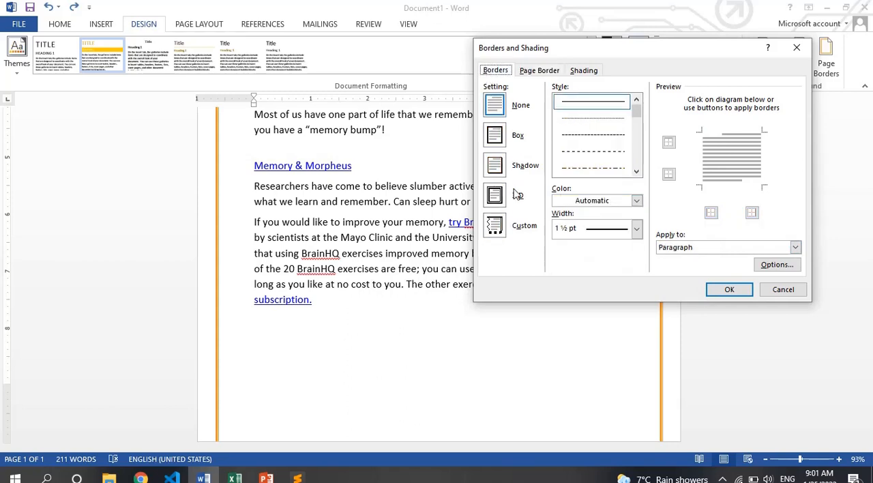
left_click(587, 72)
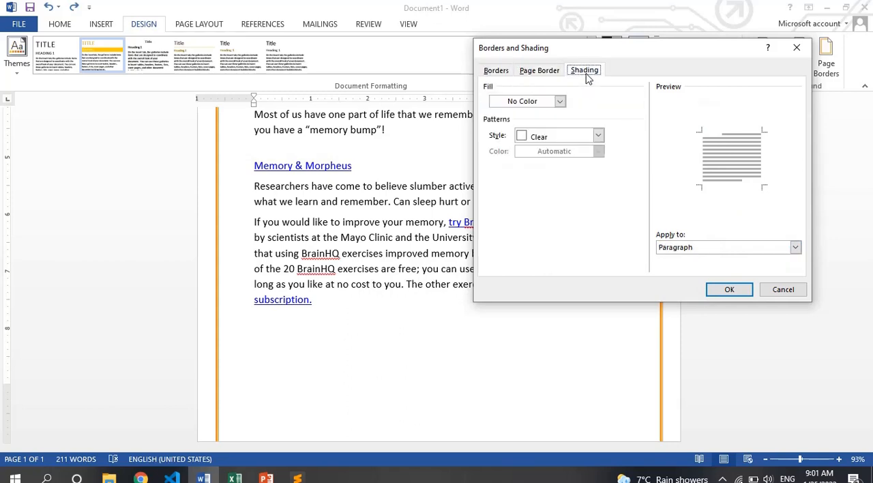
left_click(539, 72)
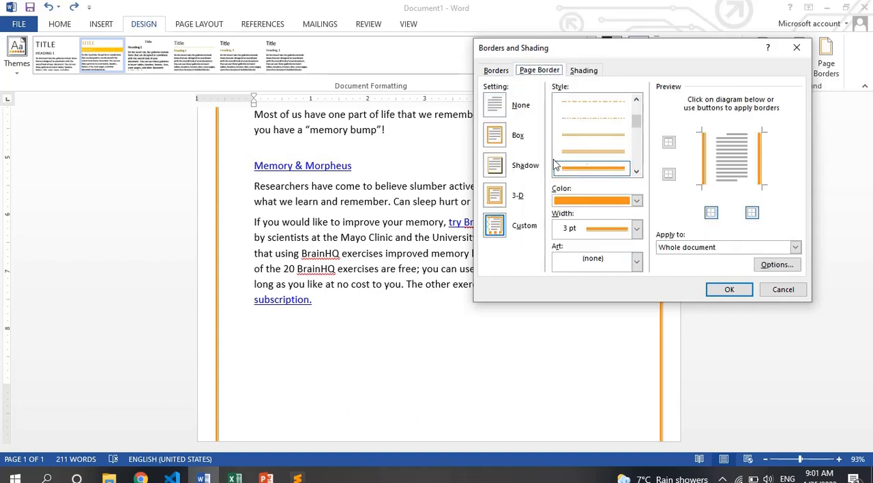
- Apply a dark blue Box border, 1 ½ pt wide, to the empty paragraph at the end of the document
left_click(495, 72)
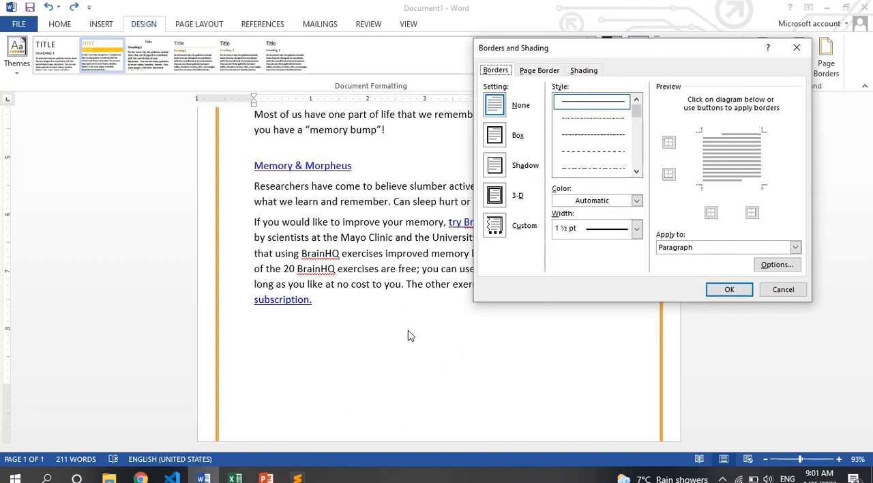
left_click(496, 135)
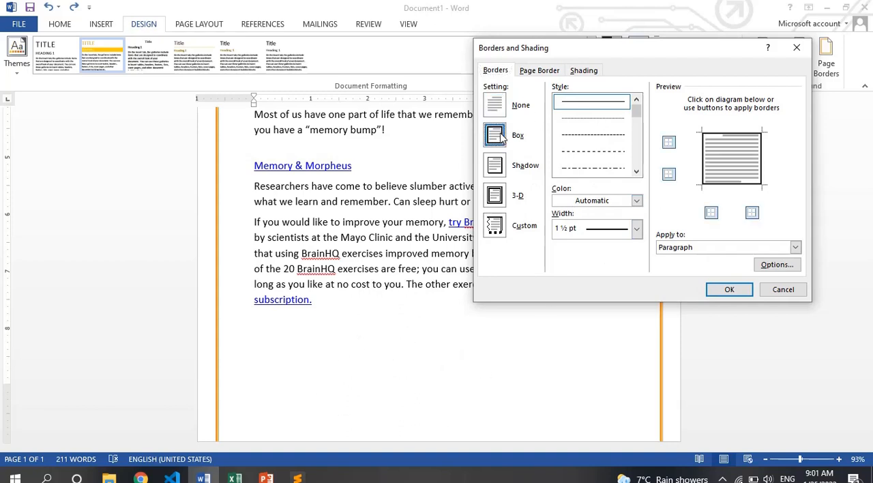
left_click(635, 230)
left_click(610, 312)
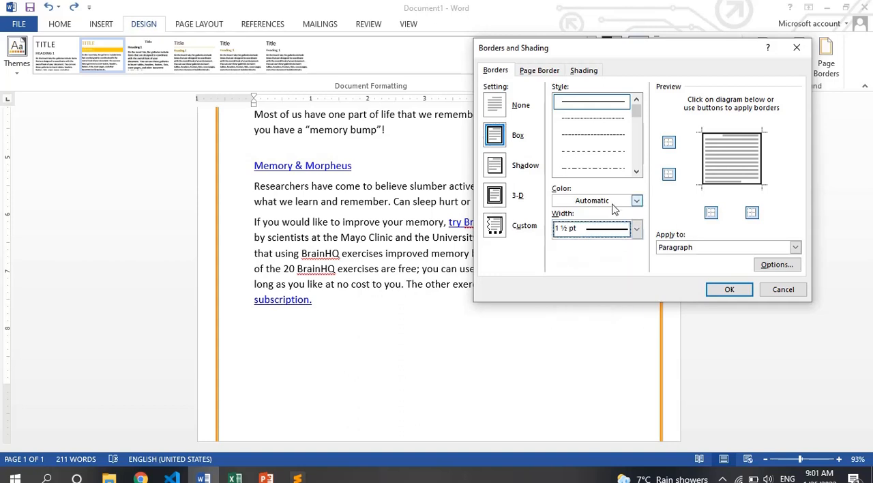
left_click(638, 202)
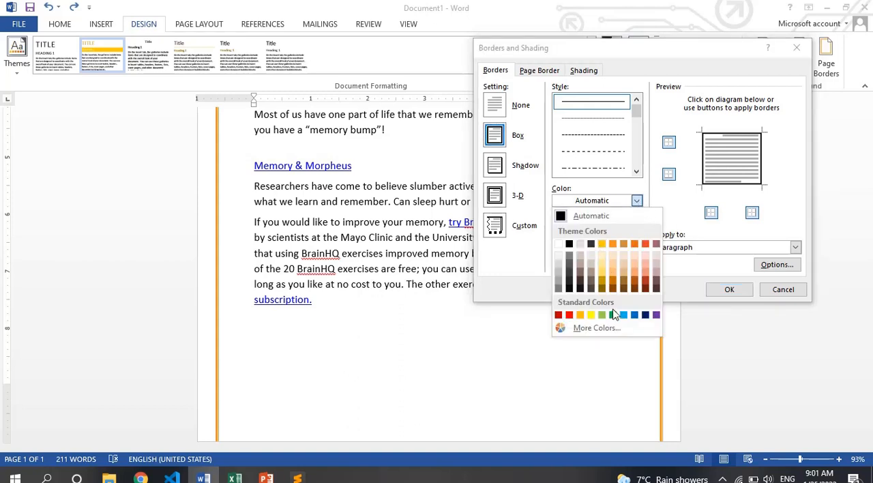
left_click(645, 315)
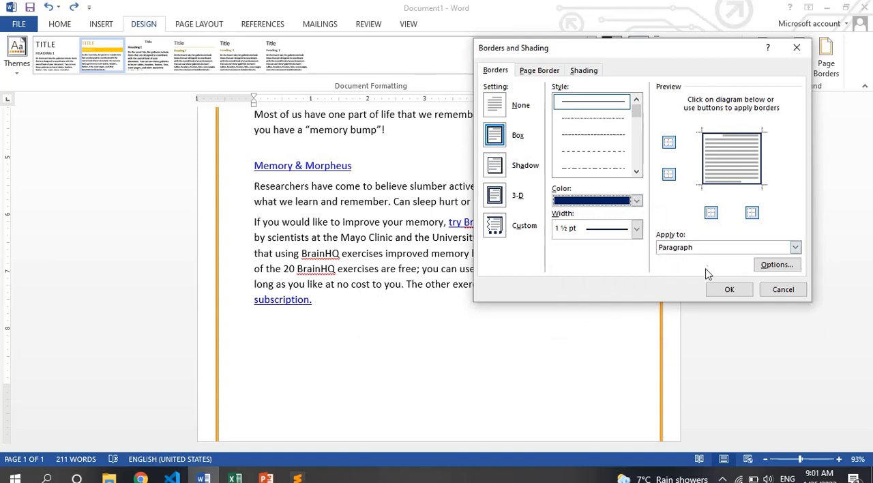
left_click(724, 290)
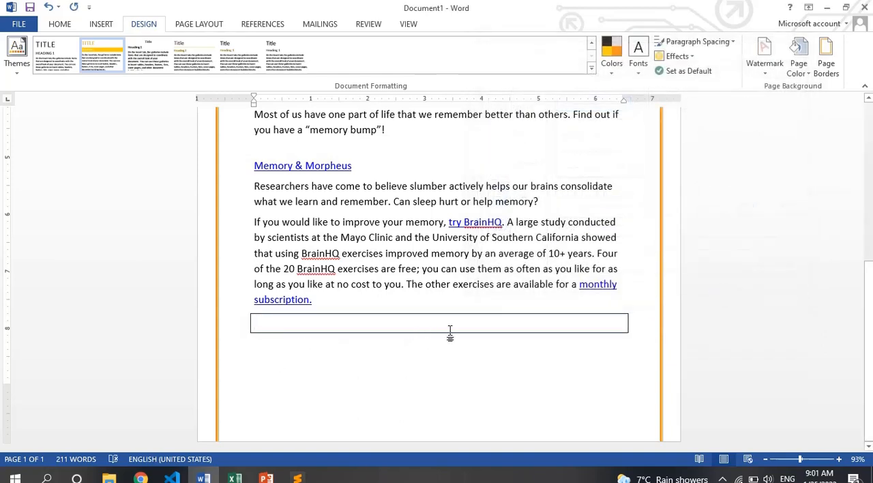
- Shade the bordered empty paragraph with the Solid (100%) pattern style in standard orange
left_click(825, 58)
left_click(595, 73)
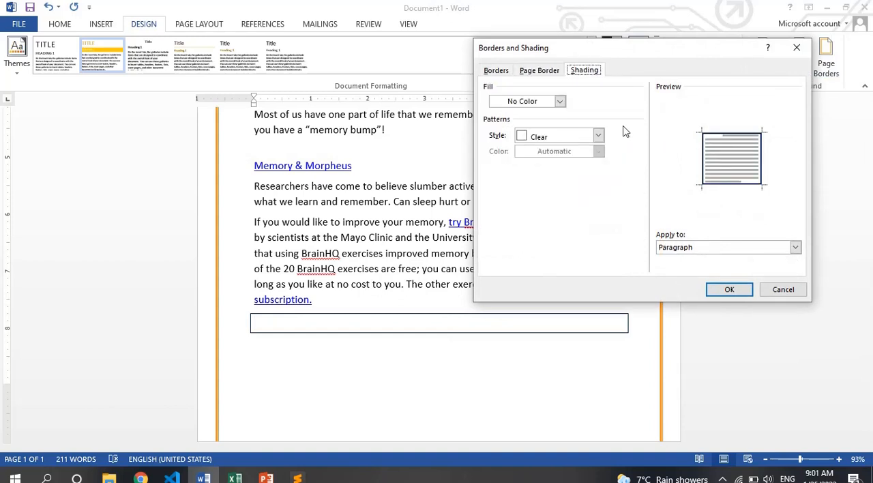
left_click(598, 136)
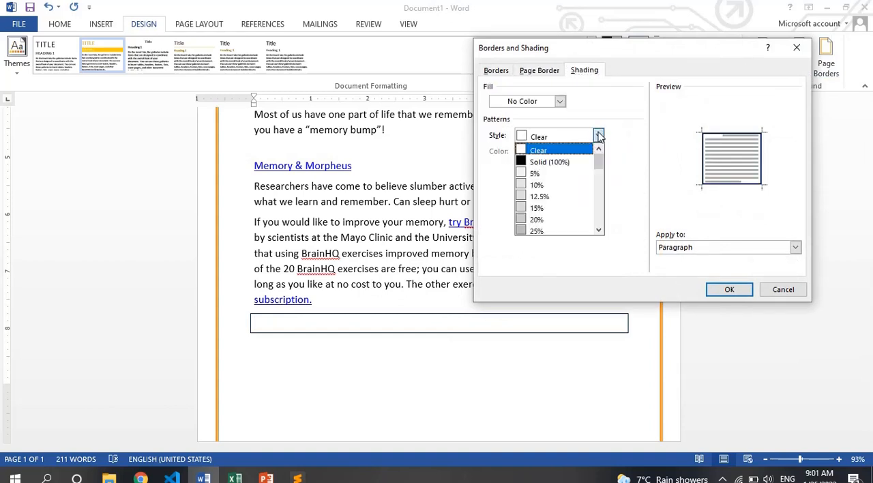
left_click(577, 162)
left_click(598, 136)
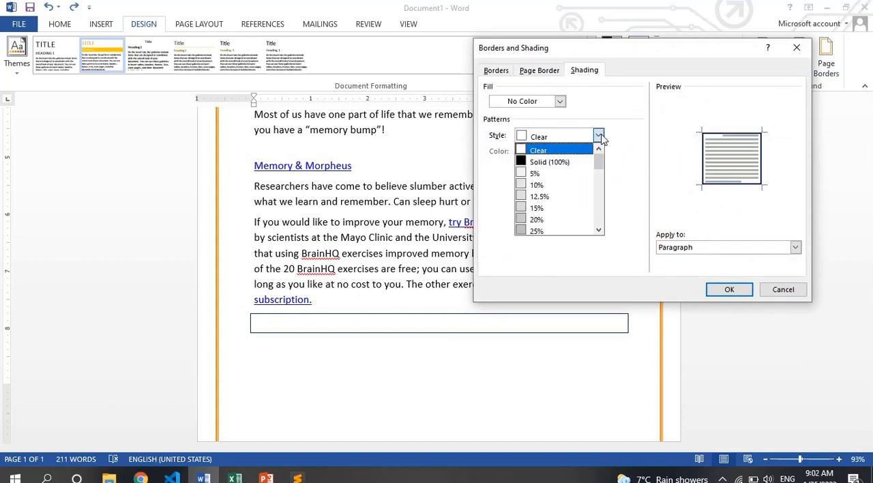
left_click(544, 169)
left_click(571, 137)
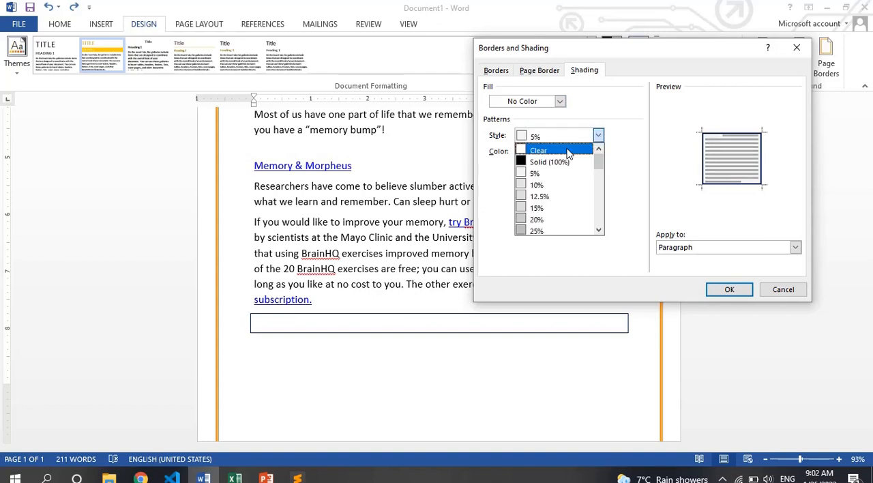
left_click(575, 161)
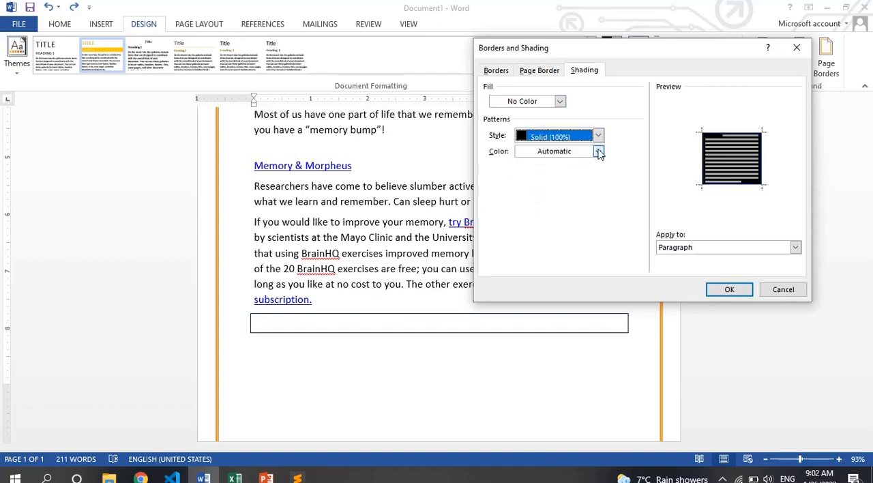
left_click(599, 152)
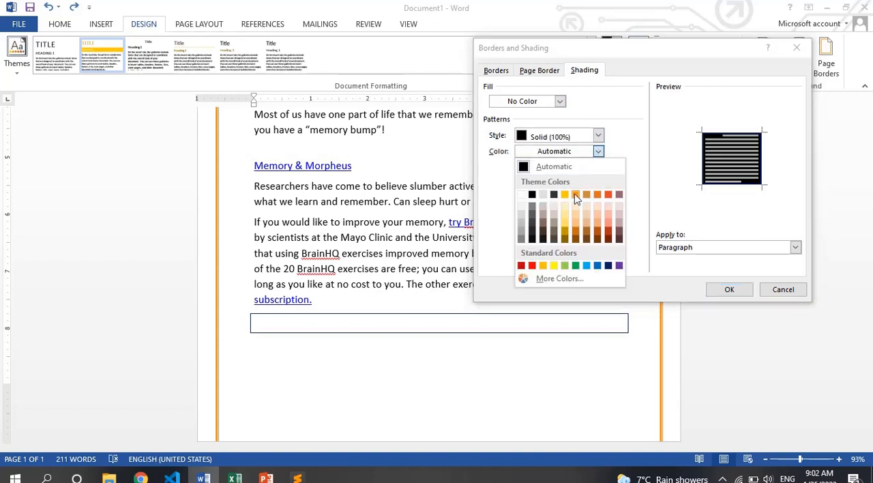
left_click(545, 267)
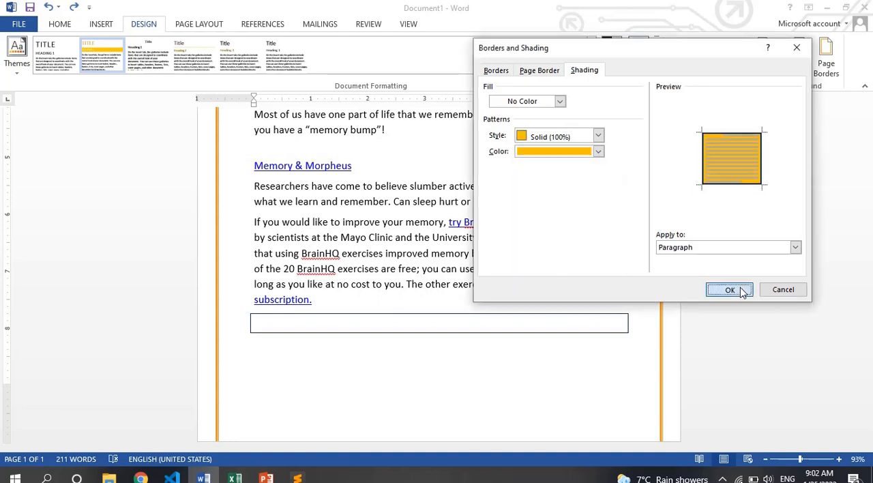
left_click(729, 290)
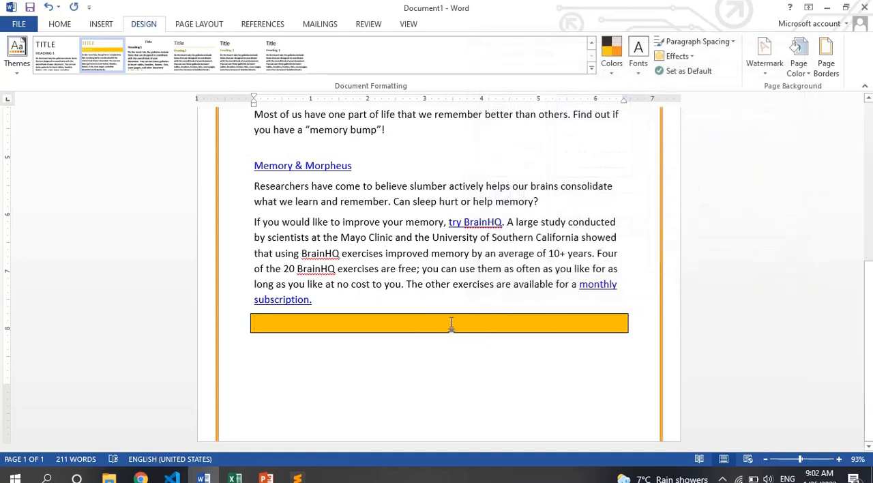